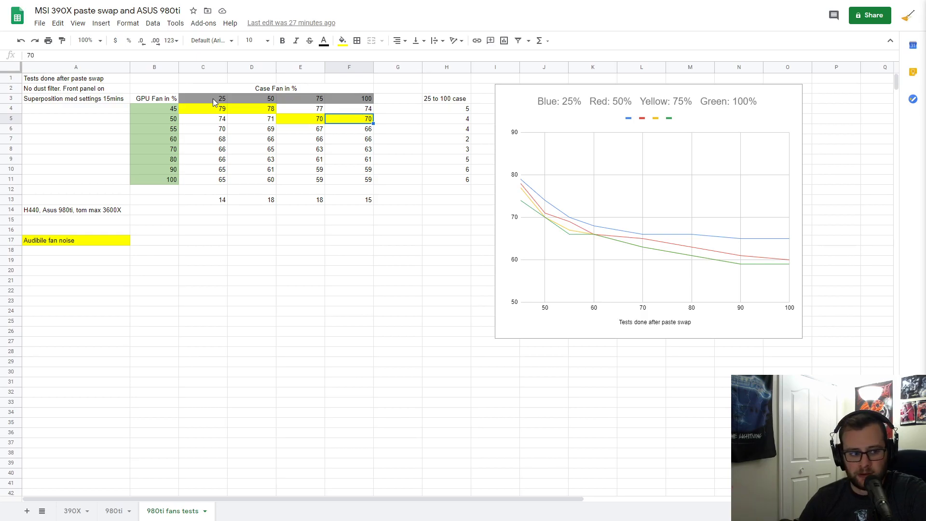
Step: Go through the case fan speed headings in the sheet, ending at the 100% case fan column
{"action": "left_click", "coordinate": [212, 99]}
{"action": "left_click", "coordinate": [256, 99]}
{"action": "left_click", "coordinate": [300, 98]}
{"action": "left_click", "coordinate": [352, 98]}
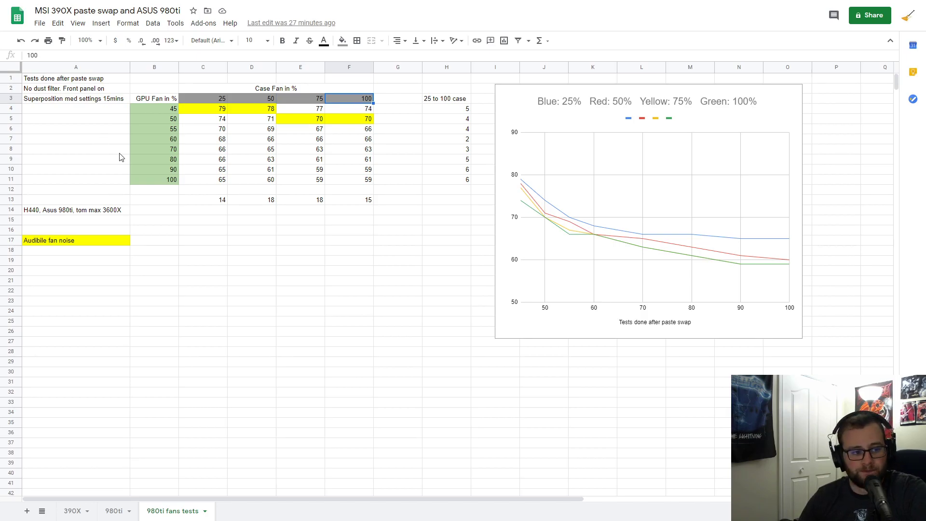
Step: Step through the GPU fan speed rows to 100%, then show the Superposition settings and dust-filter notes
{"action": "left_click", "coordinate": [158, 111]}
{"action": "left_click", "coordinate": [159, 119]}
{"action": "left_click", "coordinate": [160, 129]}
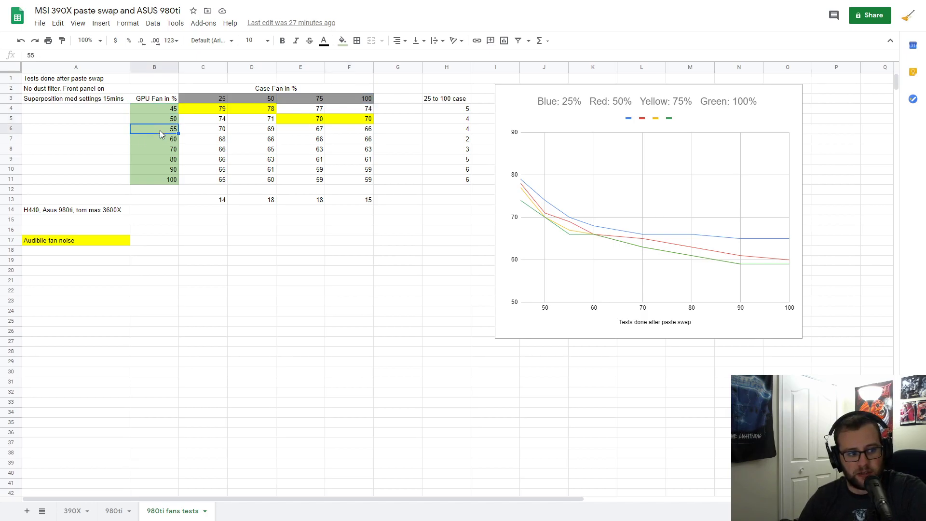
{"action": "left_click", "coordinate": [161, 139]}
{"action": "left_click", "coordinate": [161, 149]}
{"action": "left_click", "coordinate": [164, 159]}
{"action": "left_click", "coordinate": [165, 169]}
{"action": "left_click", "coordinate": [166, 178]}
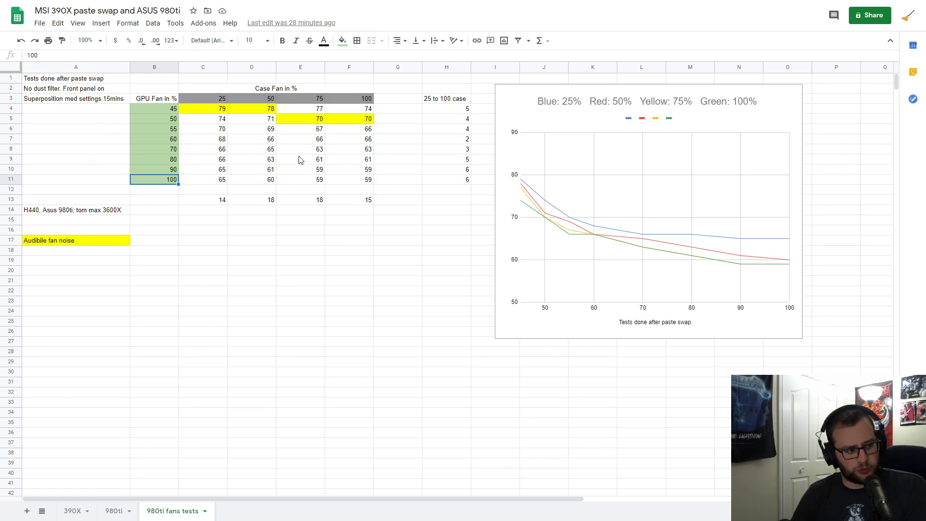
{"action": "left_click", "coordinate": [99, 102]}
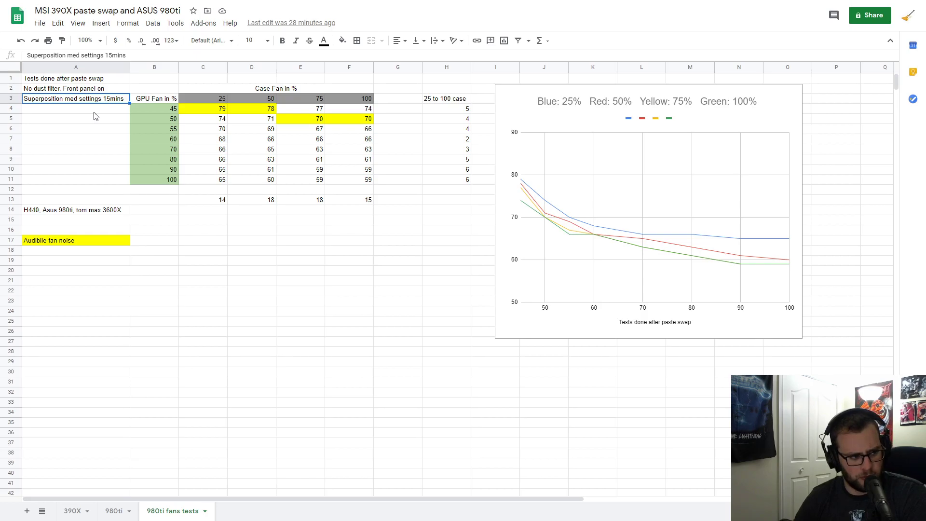
{"action": "left_click", "coordinate": [81, 91]}
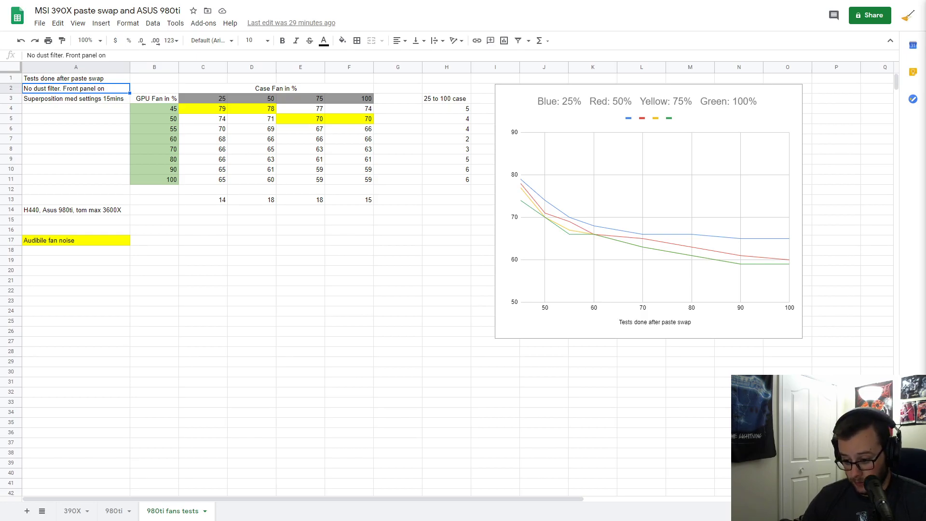
Step: Bring Afterburner forward, cancel its fan settings unsaved, and set the manual fan speed to 37
{"action": "key", "text": "alt+Tab"}
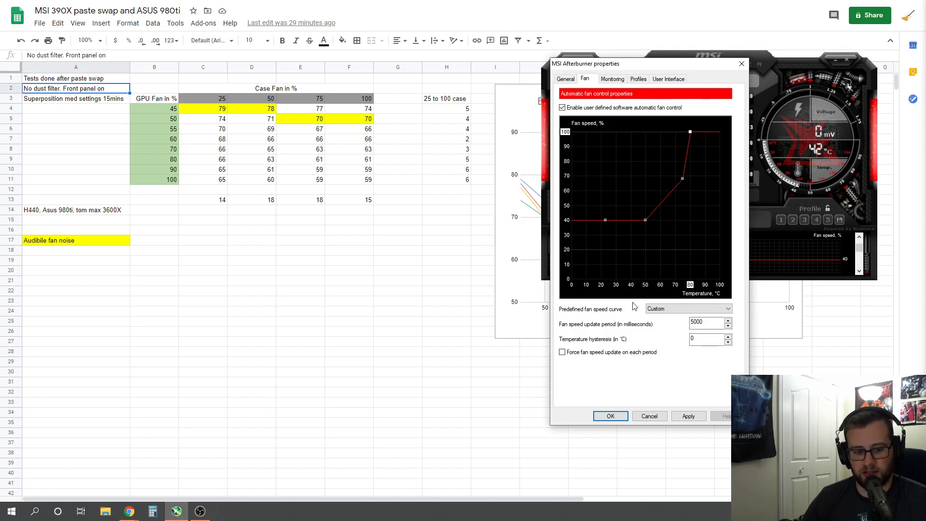
{"action": "left_click", "coordinate": [649, 416]}
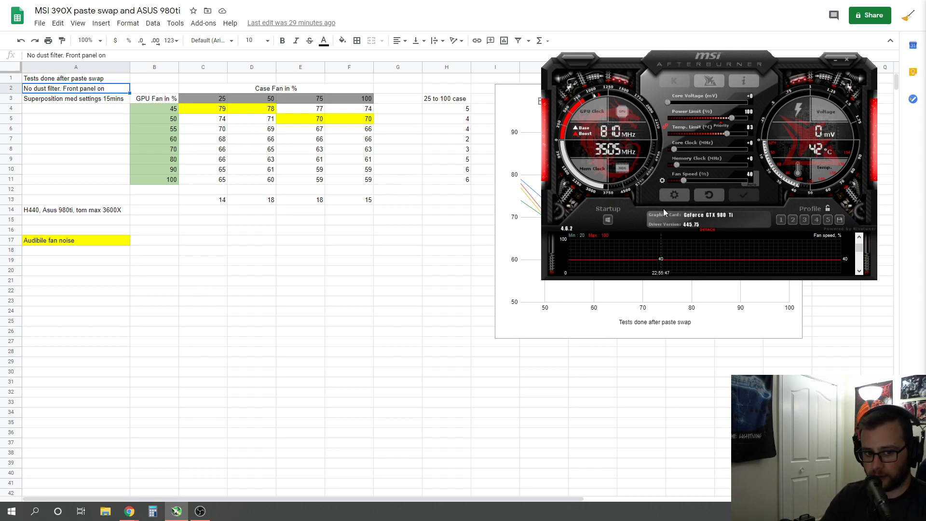
{"action": "mouse_move", "coordinate": [683, 181]}
{"action": "left_mouse_down"}
{"action": "mouse_move", "coordinate": [722, 184]}
{"action": "mouse_move", "coordinate": [681, 183]}
{"action": "left_mouse_up"}
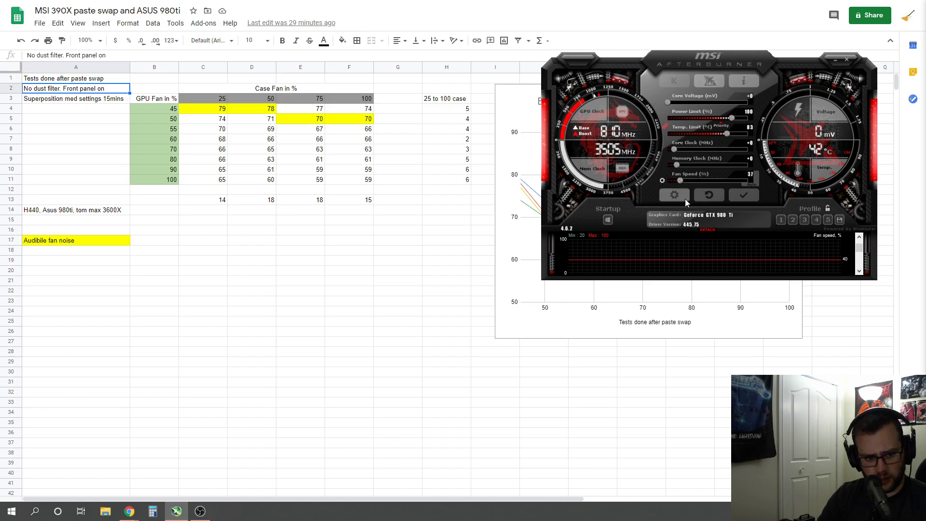
Step: Choose the Default MSI Afterburner v3 skin under User Interface settings, then apply and confirm
{"action": "left_click", "coordinate": [676, 200]}
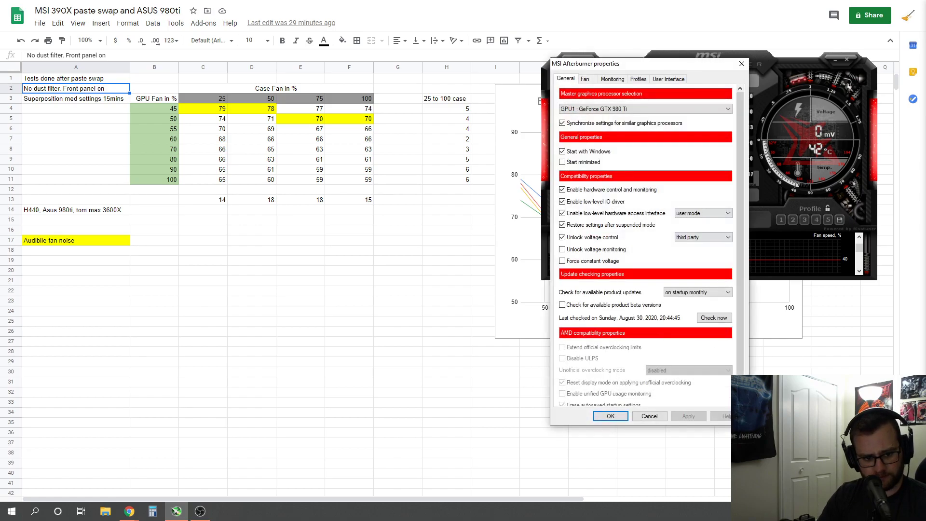
{"action": "left_click", "coordinate": [670, 80]}
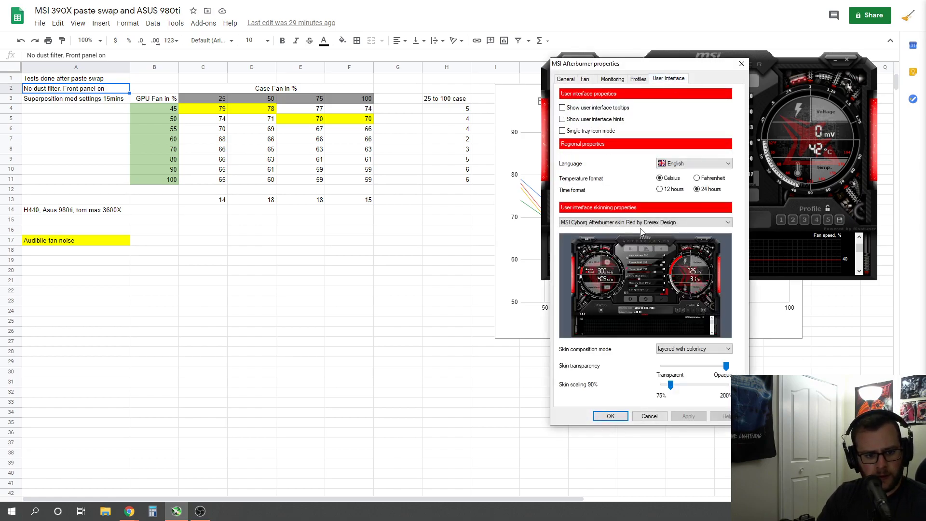
{"action": "left_click", "coordinate": [659, 222]}
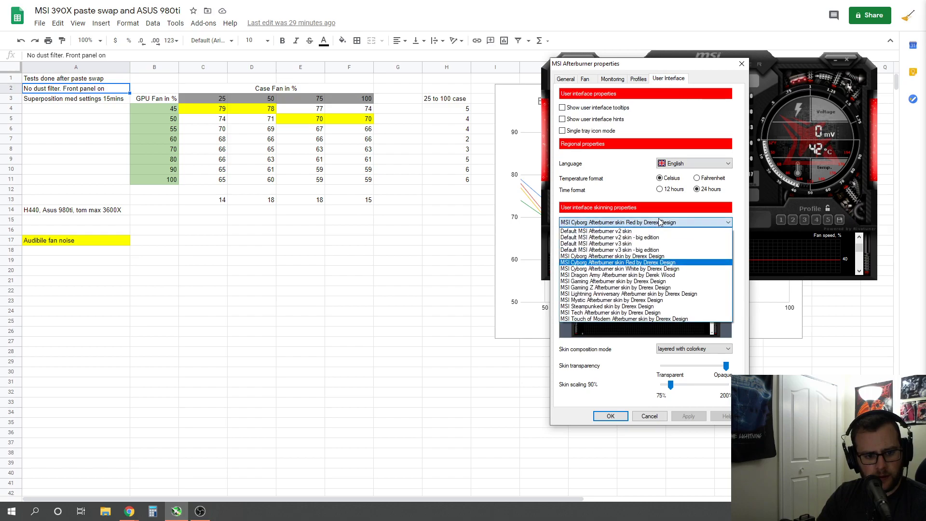
{"action": "left_click", "coordinate": [643, 244]}
{"action": "left_click", "coordinate": [687, 415]}
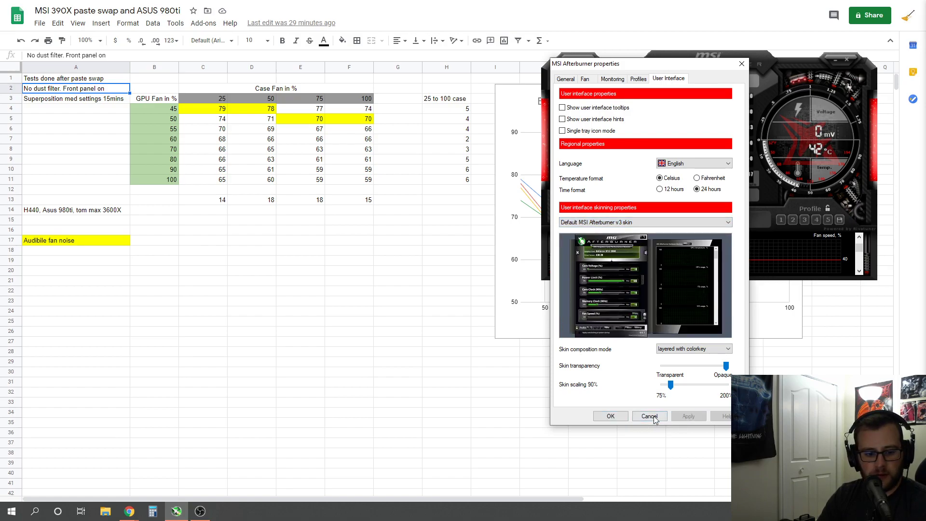
{"action": "left_click", "coordinate": [611, 416]}
{"action": "scroll", "coordinate": [815, 121], "scroll_direction": "up", "scroll_amount": 5}
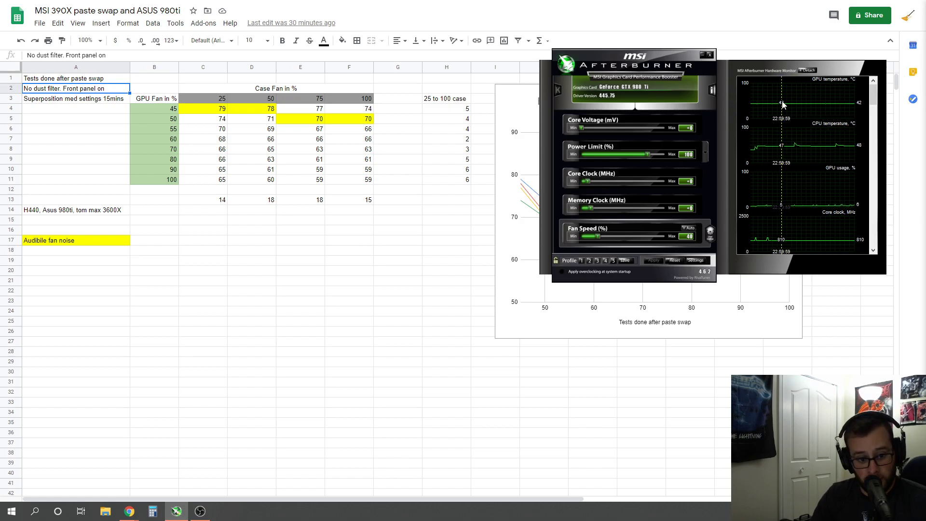
{"action": "left_click", "coordinate": [698, 262]}
{"action": "left_click", "coordinate": [586, 79]}
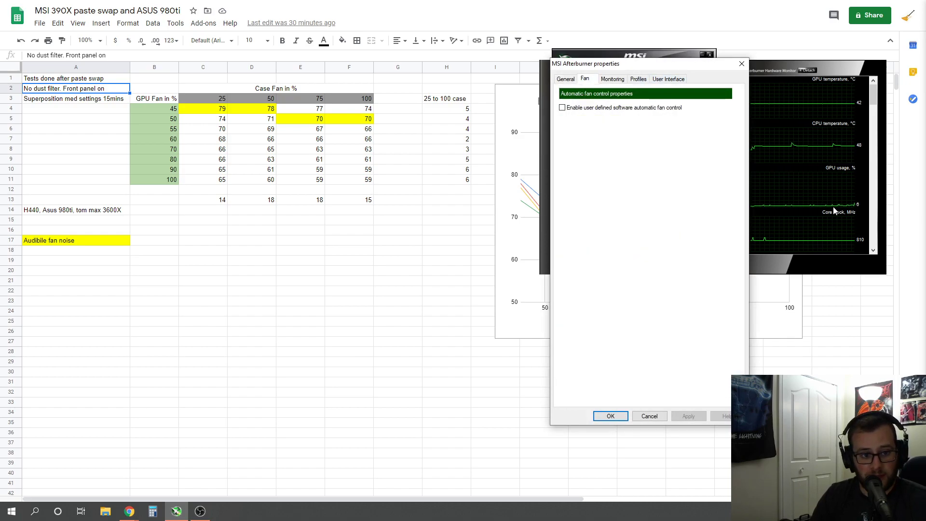
{"action": "left_click", "coordinate": [563, 108]}
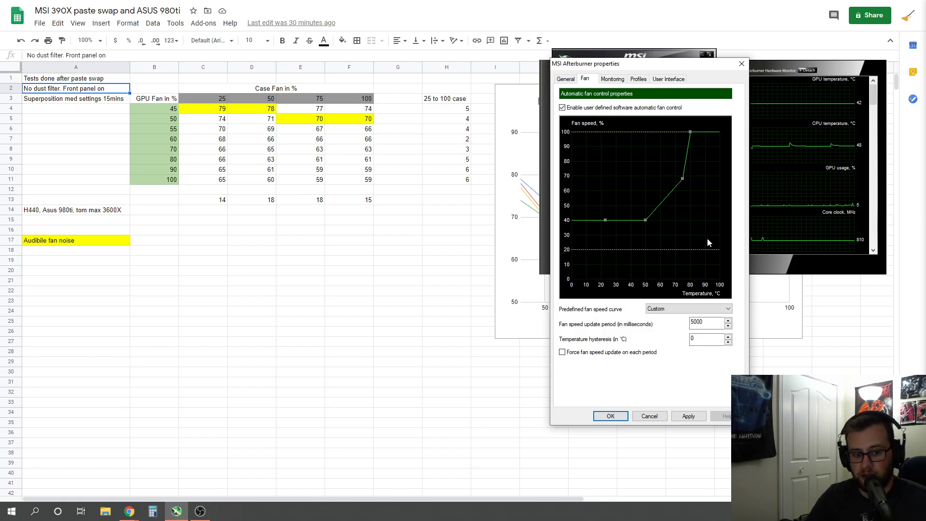
{"action": "left_click_drag", "start_coordinate": [680, 65], "coordinate": [432, 65]}
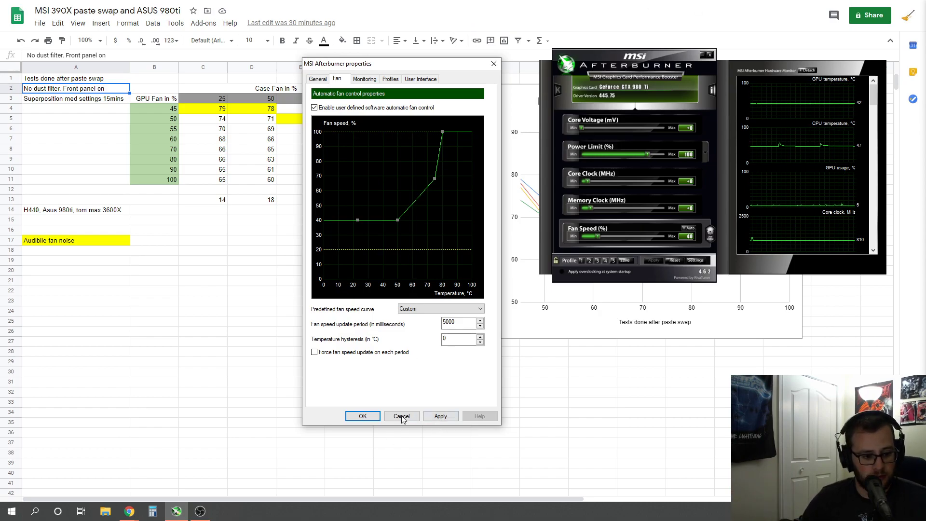
Step: Close the fan curve settings, raise the manual fan speed to 94, then lower and apply 70
{"action": "left_click", "coordinate": [363, 416]}
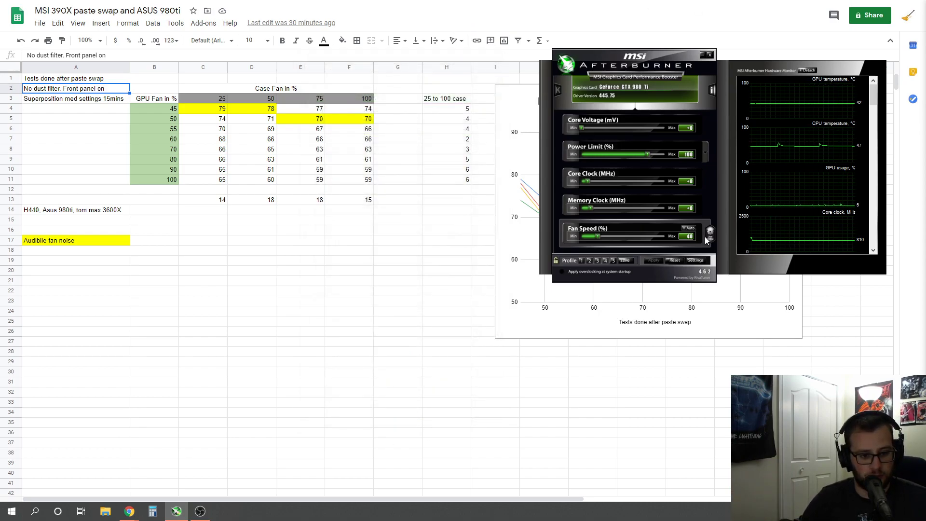
{"action": "left_click_drag", "start_coordinate": [594, 239], "coordinate": [745, 240]}
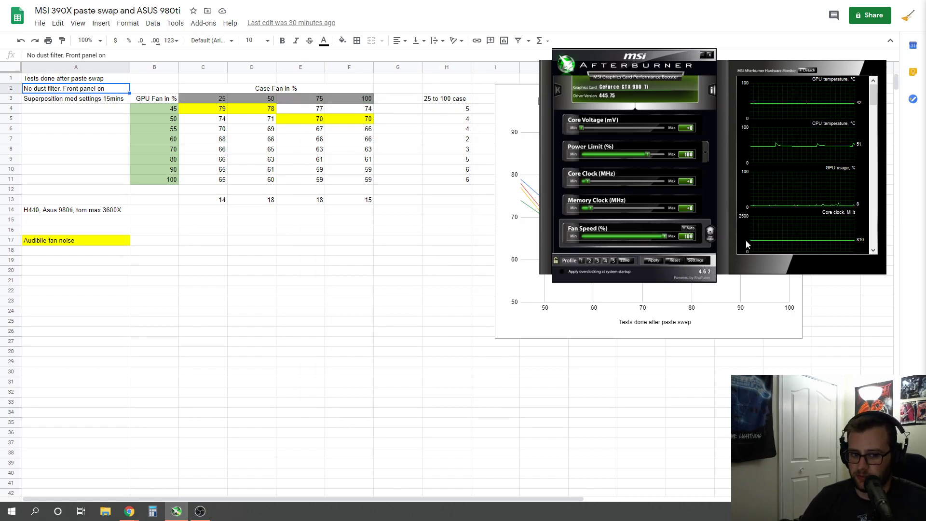
{"action": "left_click", "coordinate": [652, 261]}
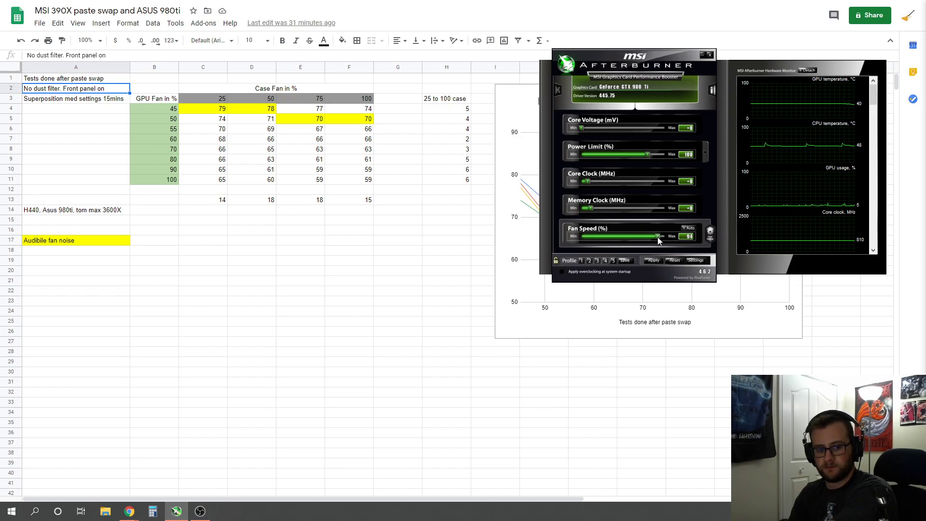
{"action": "left_click_drag", "start_coordinate": [658, 237], "coordinate": [654, 237]}
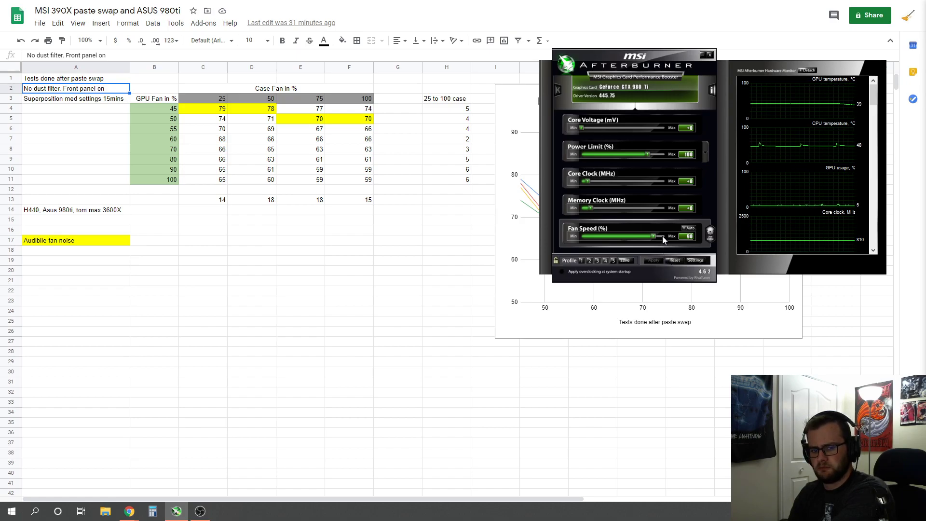
{"action": "left_click_drag", "start_coordinate": [653, 235], "coordinate": [644, 236]}
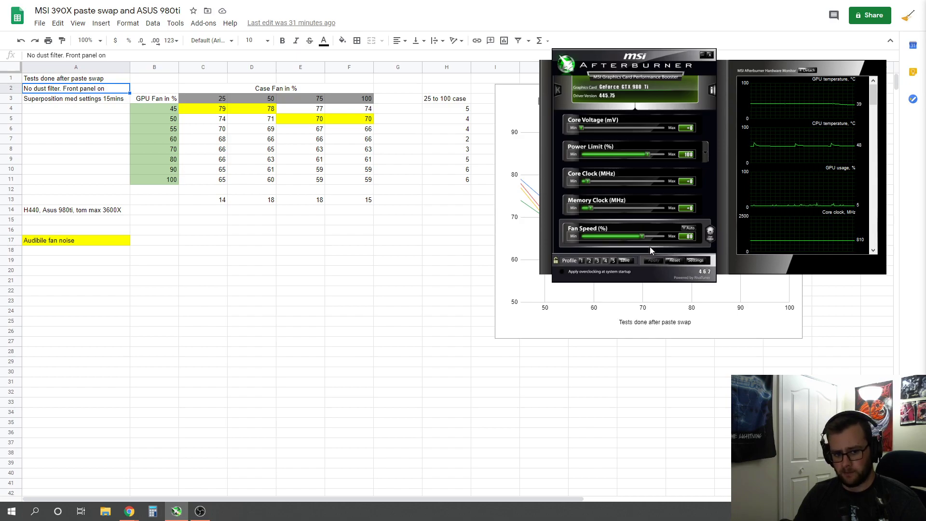
{"action": "left_click_drag", "start_coordinate": [657, 237], "coordinate": [645, 238]}
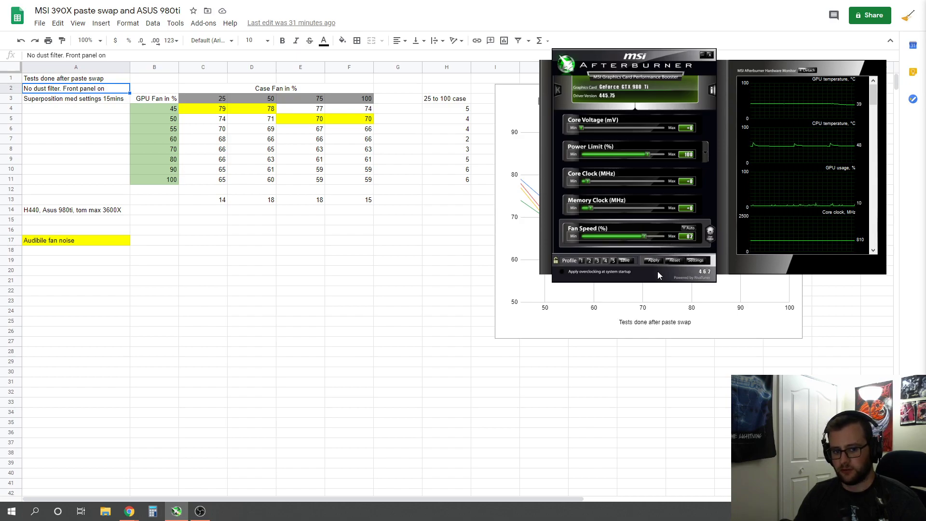
{"action": "left_click", "coordinate": [654, 261]}
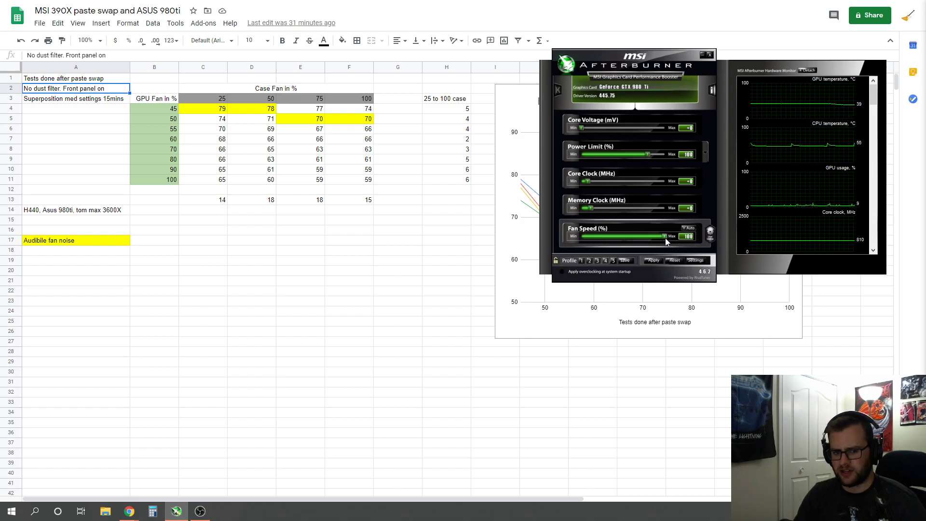
{"action": "left_click_drag", "start_coordinate": [655, 238], "coordinate": [642, 240]}
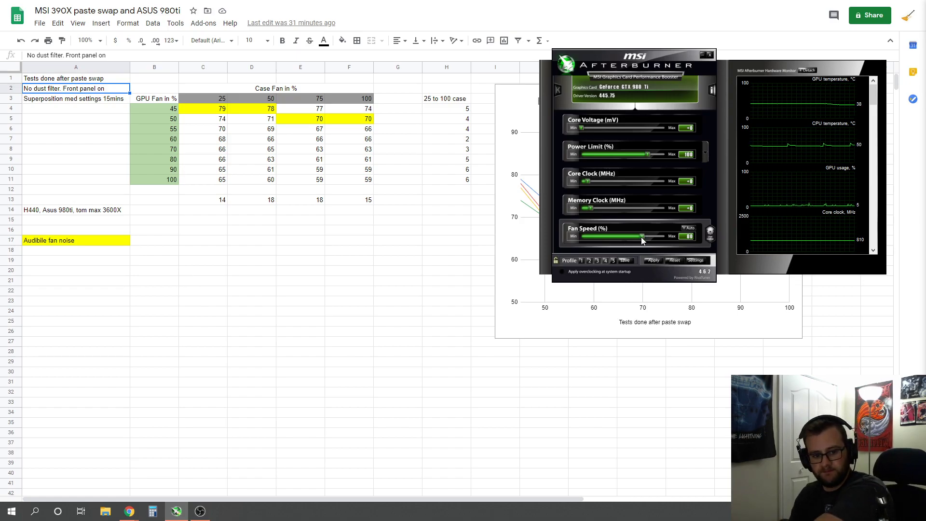
{"action": "left_click_drag", "start_coordinate": [635, 237], "coordinate": [631, 237]}
{"action": "left_click", "coordinate": [653, 260]}
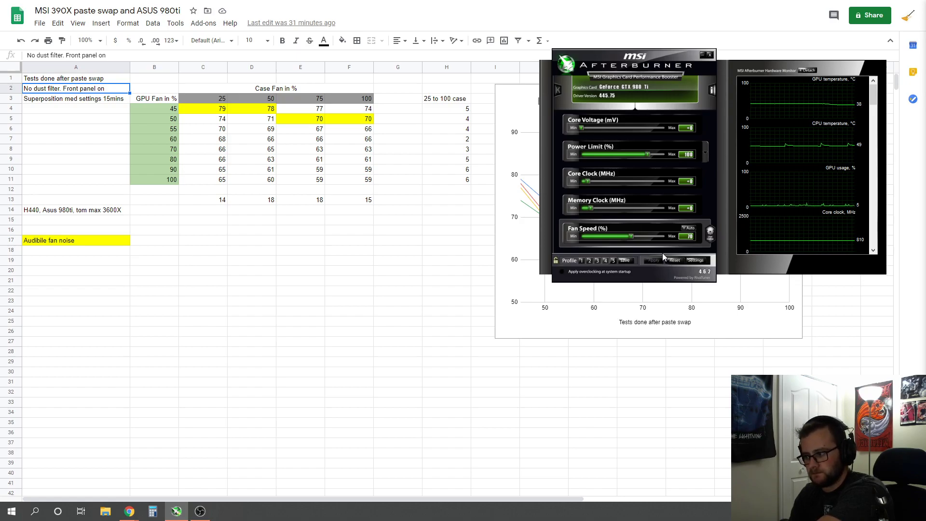
Step: Lower the fan speed through 60, 55, 50 and 45 to 40%, applying along the way
{"action": "left_click", "coordinate": [631, 237]}
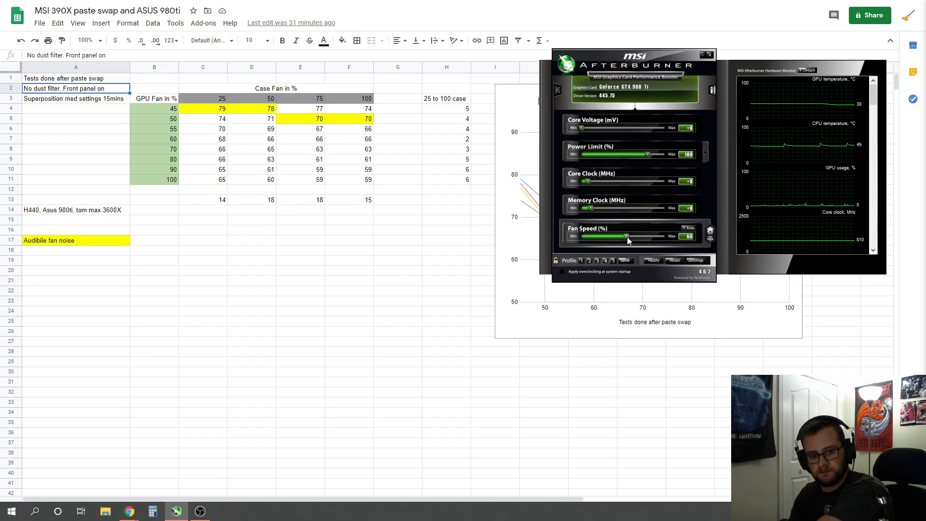
{"action": "left_click_drag", "start_coordinate": [627, 236], "coordinate": [621, 238]}
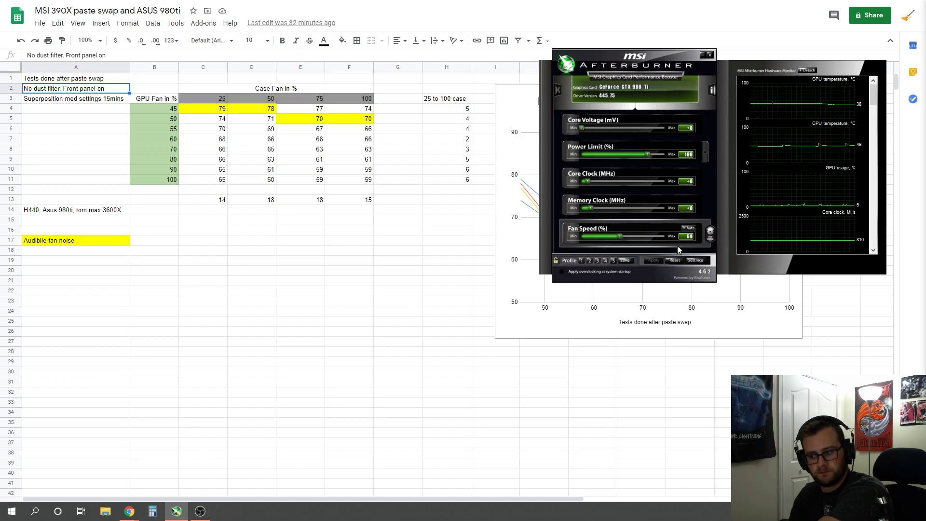
{"action": "left_click", "coordinate": [620, 236]}
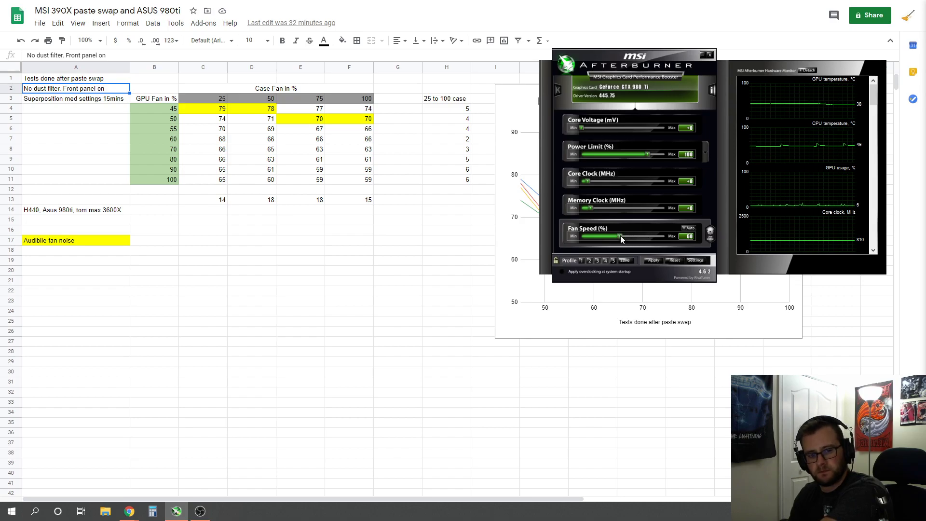
{"action": "left_click", "coordinate": [649, 260]}
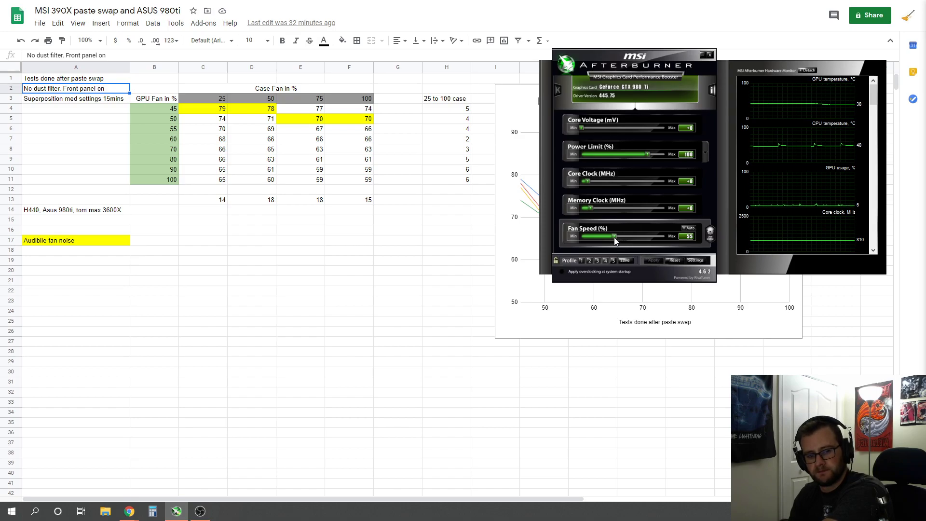
{"action": "left_click_drag", "start_coordinate": [614, 236], "coordinate": [610, 237]}
{"action": "left_click_drag", "start_coordinate": [609, 235], "coordinate": [603, 236]}
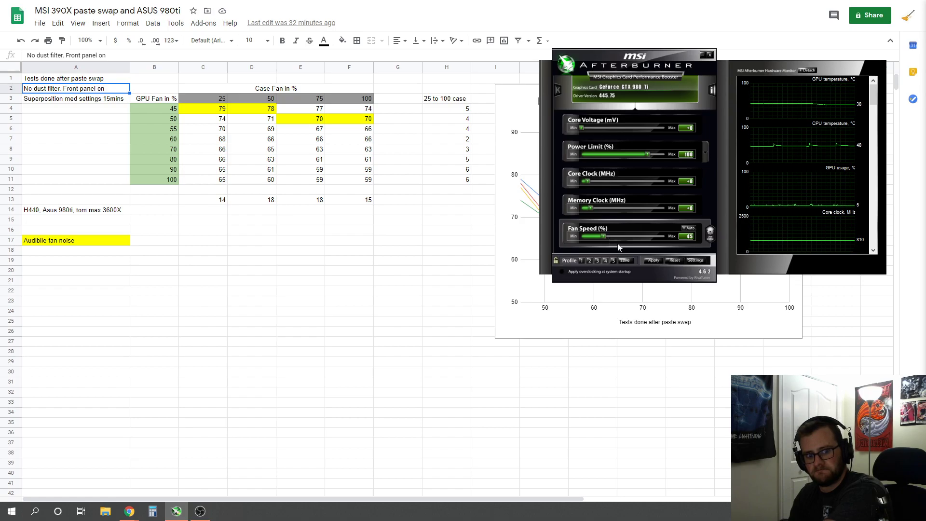
{"action": "left_click", "coordinate": [646, 260]}
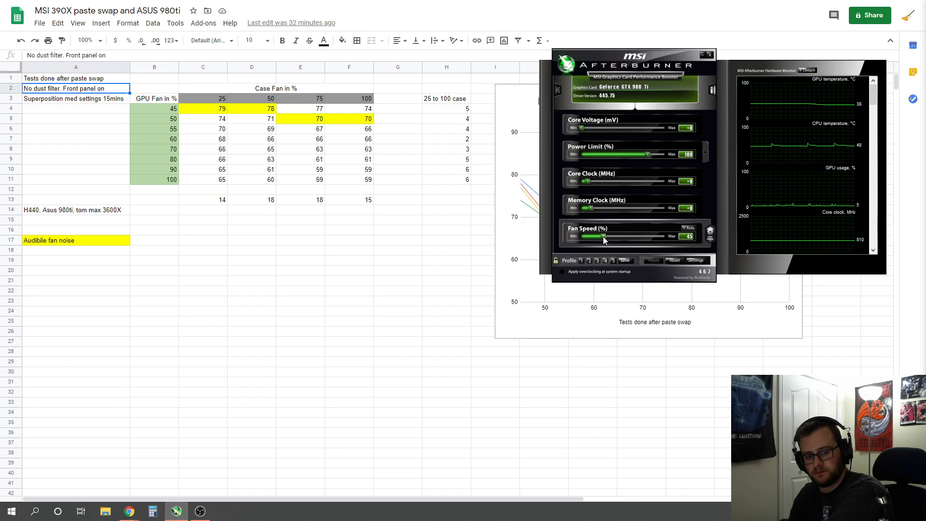
{"action": "left_click_drag", "start_coordinate": [603, 236], "coordinate": [598, 236]}
{"action": "left_click", "coordinate": [647, 260]}
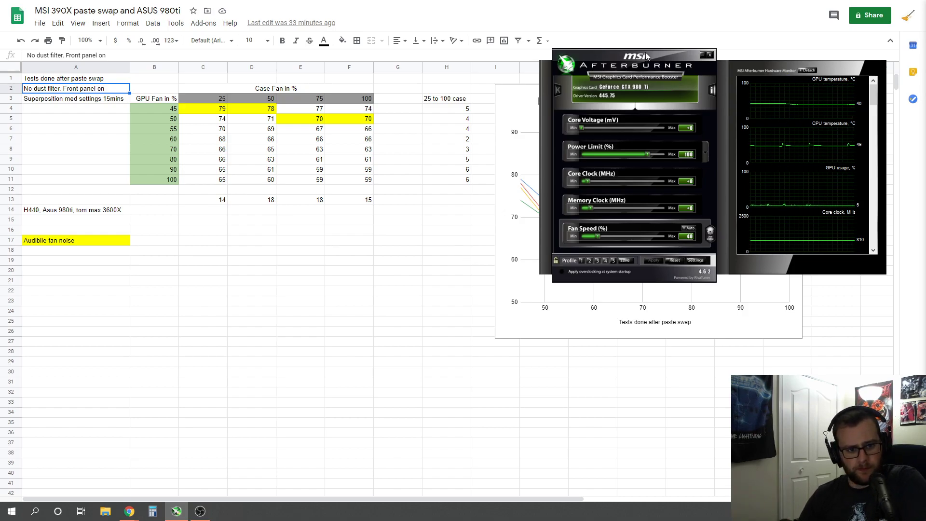
Step: Enable the user-defined automatic fan curve and raise its low-temperature points to 50% up to 50°C
{"action": "left_click_drag", "start_coordinate": [647, 56], "coordinate": [250, 38]}
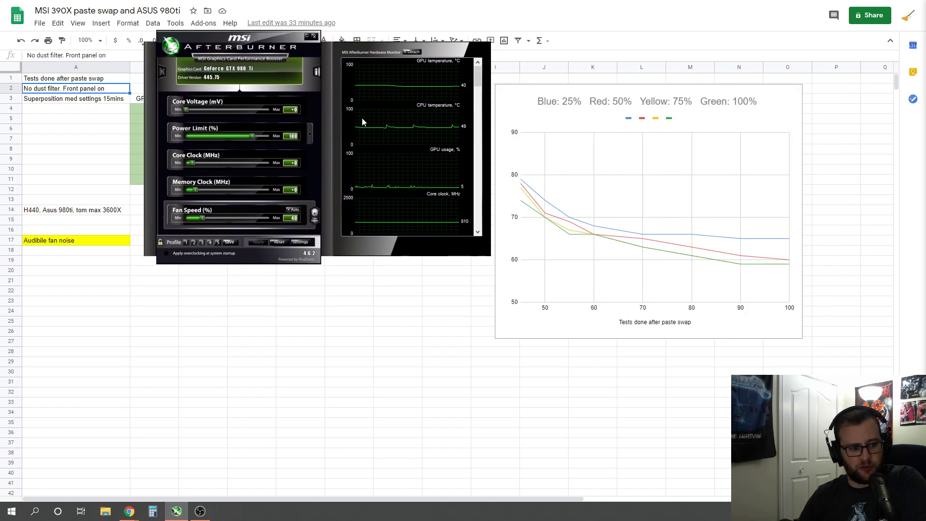
{"action": "left_click", "coordinate": [299, 243]}
{"action": "left_click", "coordinate": [190, 60]}
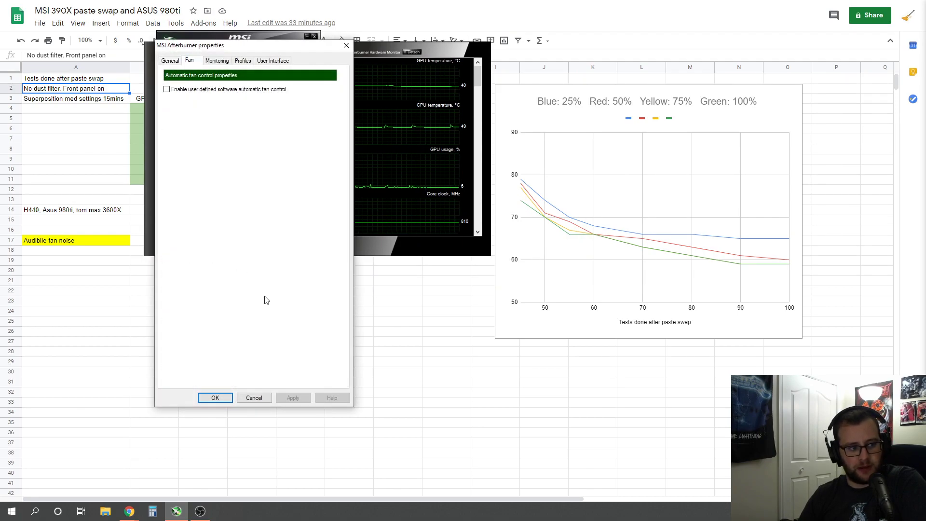
{"action": "left_click", "coordinate": [168, 90]}
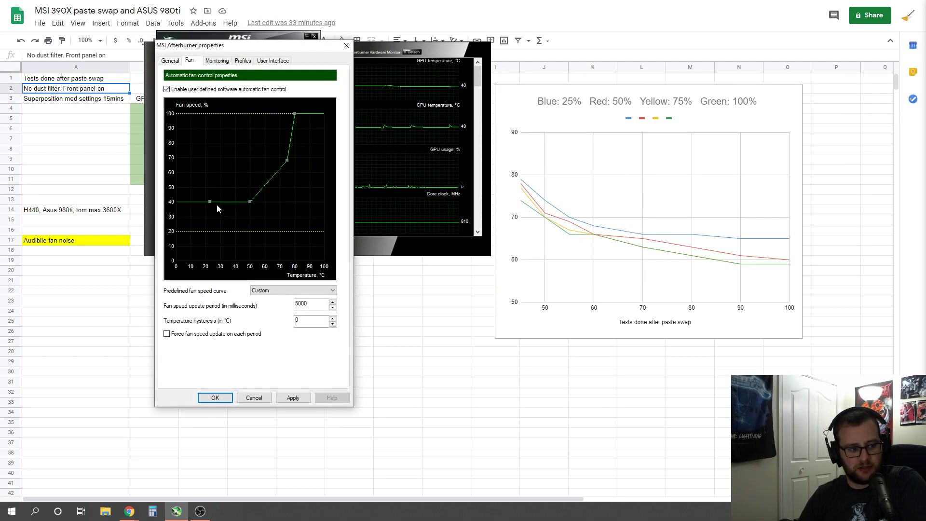
{"action": "mouse_move", "coordinate": [210, 202]}
{"action": "left_mouse_down"}
{"action": "mouse_move", "coordinate": [241, 193]}
{"action": "mouse_move", "coordinate": [211, 206]}
{"action": "left_mouse_up"}
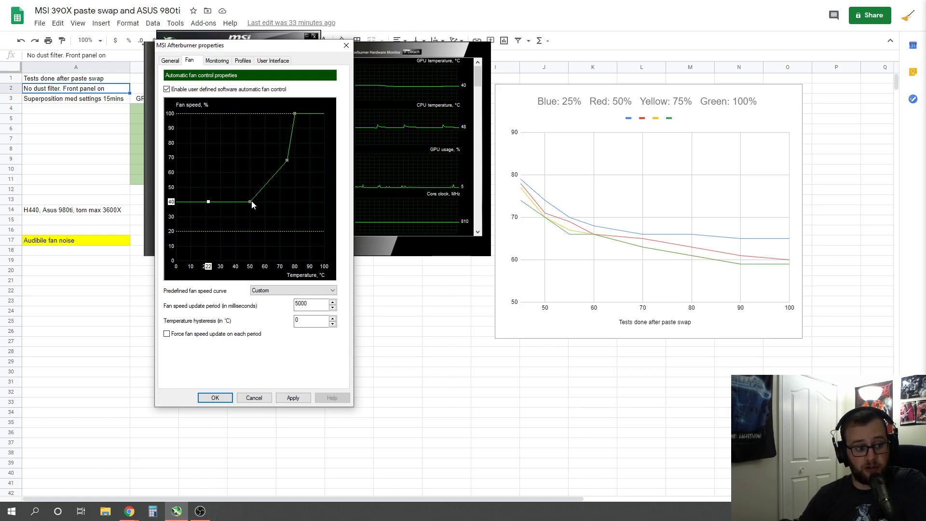
{"action": "left_click_drag", "start_coordinate": [249, 201], "coordinate": [211, 187]}
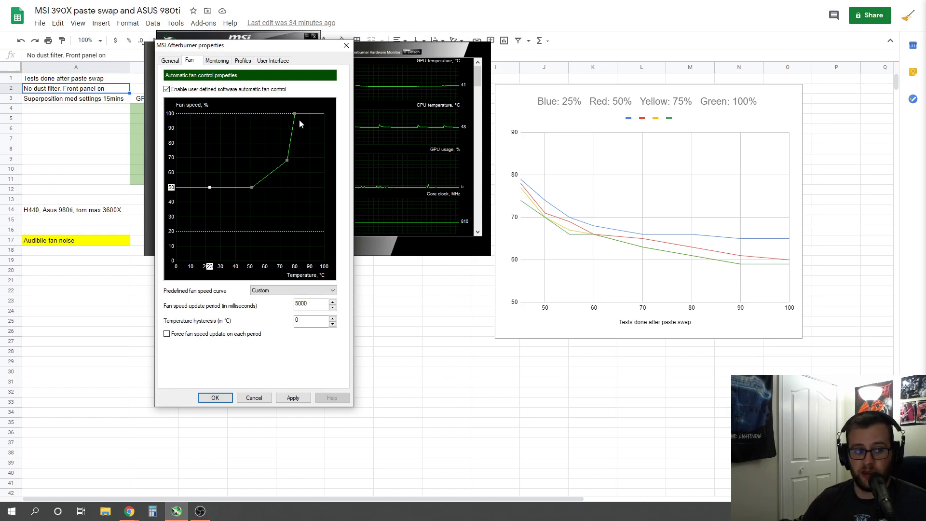
{"action": "left_click_drag", "start_coordinate": [295, 114], "coordinate": [319, 117]}
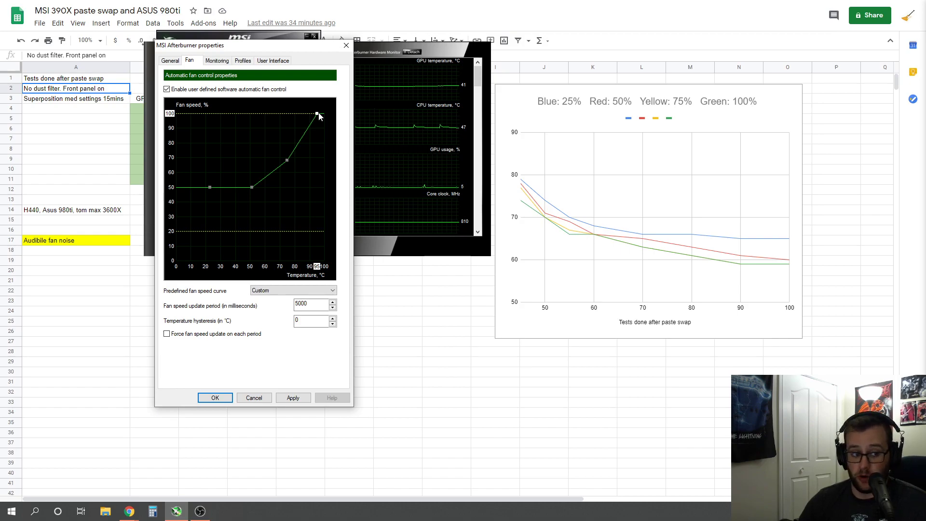
{"action": "left_click_drag", "start_coordinate": [318, 116], "coordinate": [312, 116]}
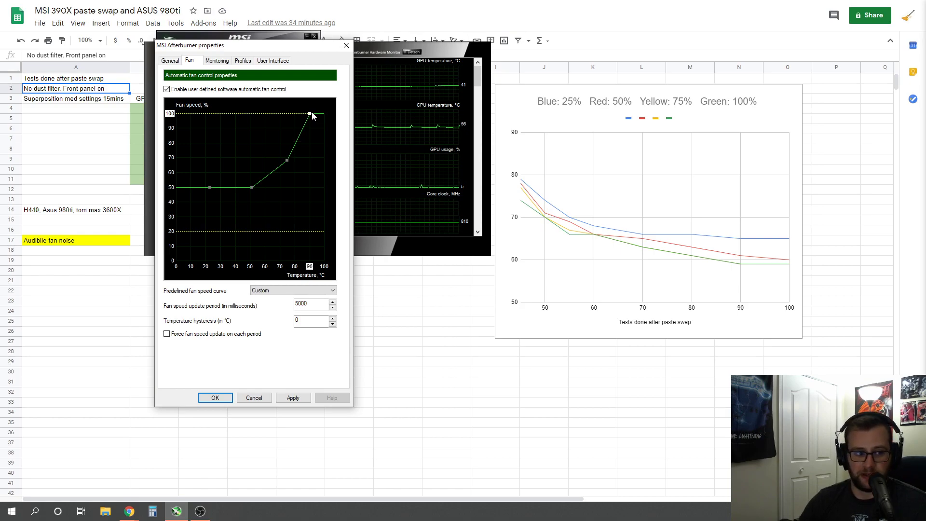
{"action": "left_click_drag", "start_coordinate": [312, 116], "coordinate": [296, 113]}
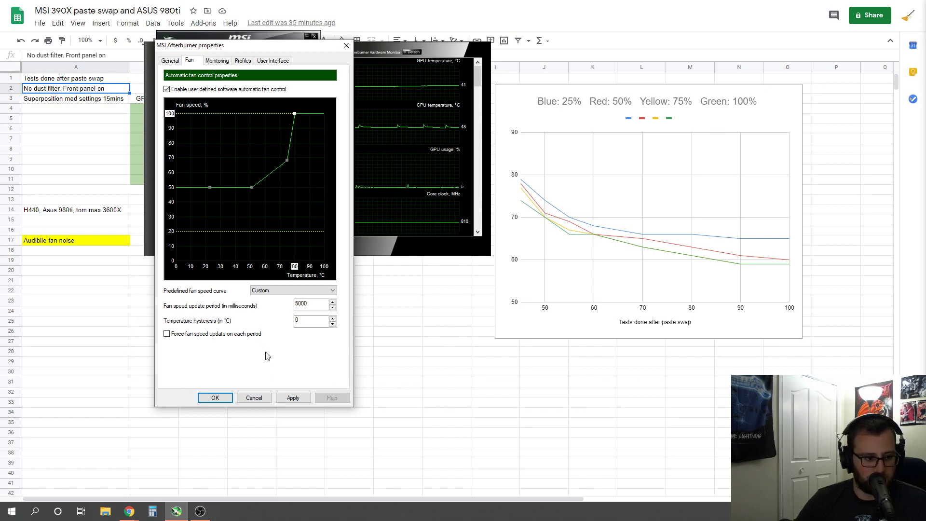
Step: Apply and save the fan curve, then switch Fan Speed to Auto and apply it
{"action": "left_click", "coordinate": [289, 399]}
{"action": "left_click", "coordinate": [214, 398]}
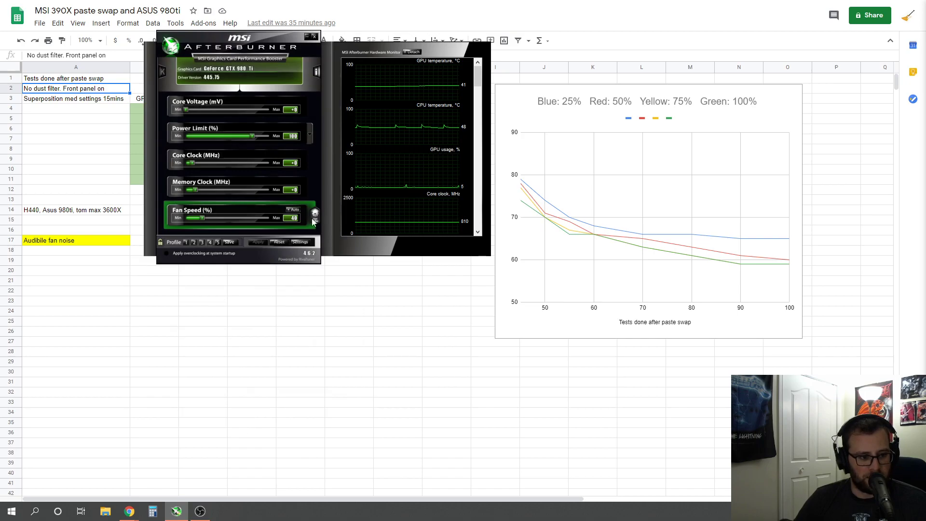
{"action": "left_click", "coordinate": [293, 210]}
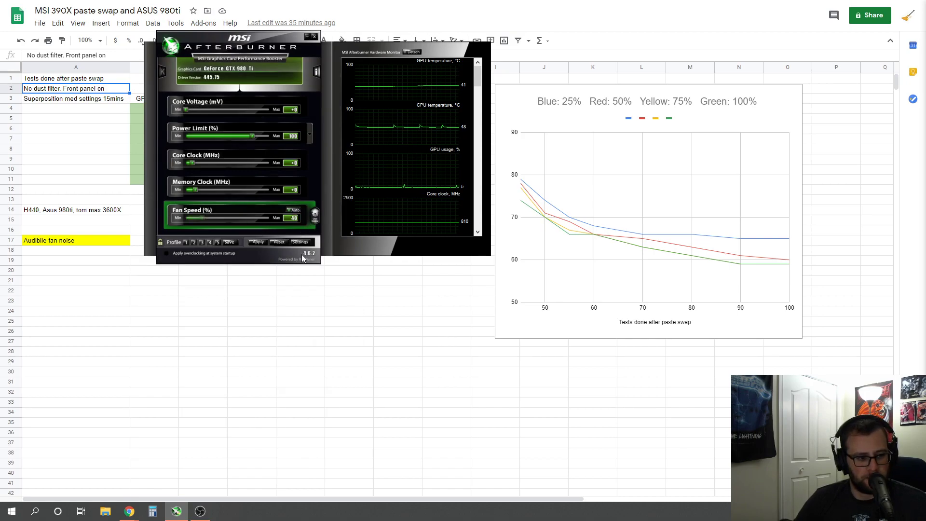
{"action": "left_click", "coordinate": [316, 219]}
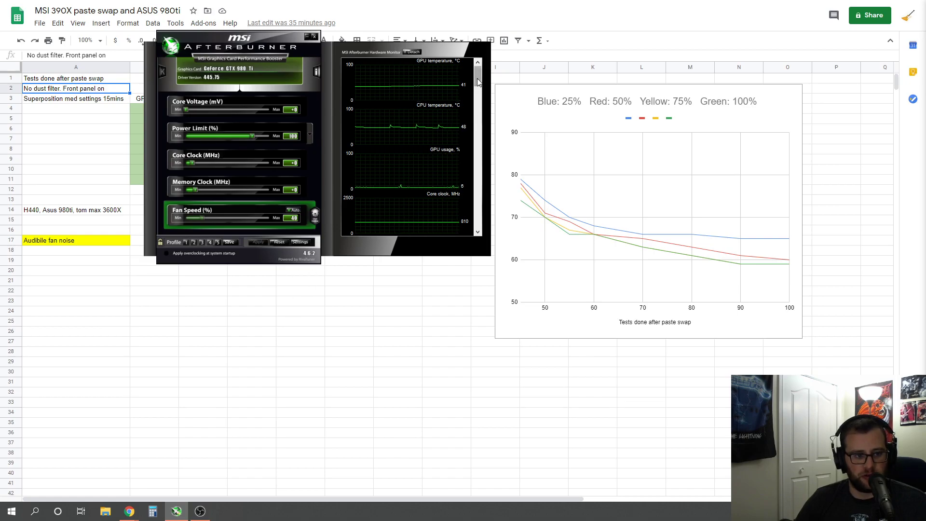
{"action": "left_click_drag", "start_coordinate": [478, 81], "coordinate": [477, 97]}
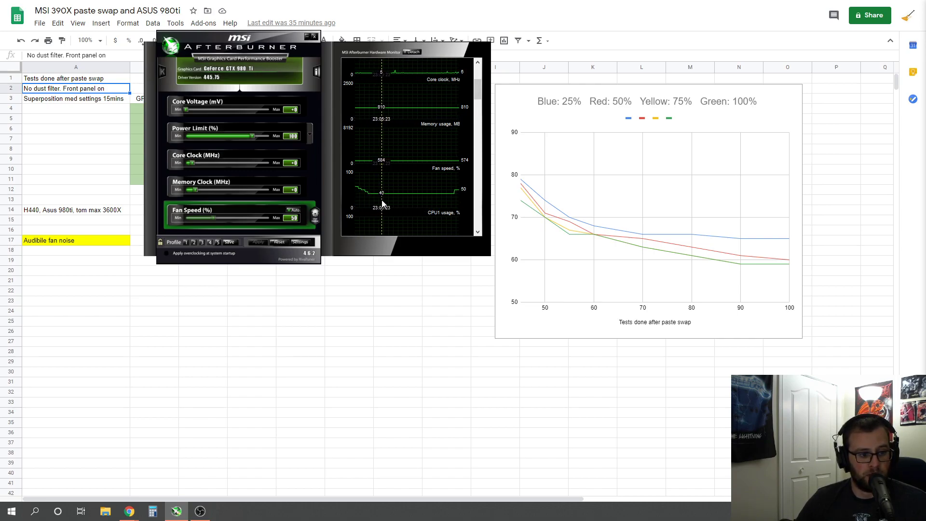
Step: Lower the curve's first point to 40% at 20°C and bring the 50°C point down
{"action": "left_click", "coordinate": [300, 242]}
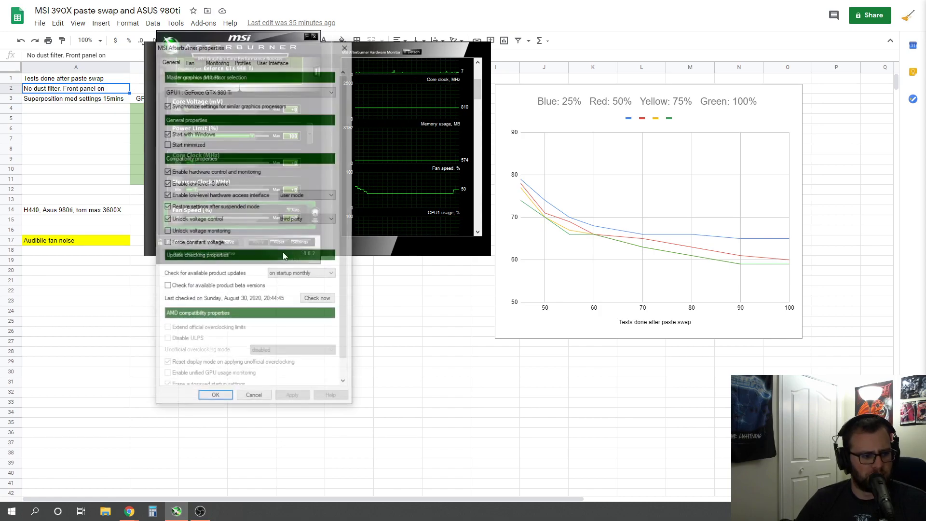
{"action": "left_click", "coordinate": [190, 61]}
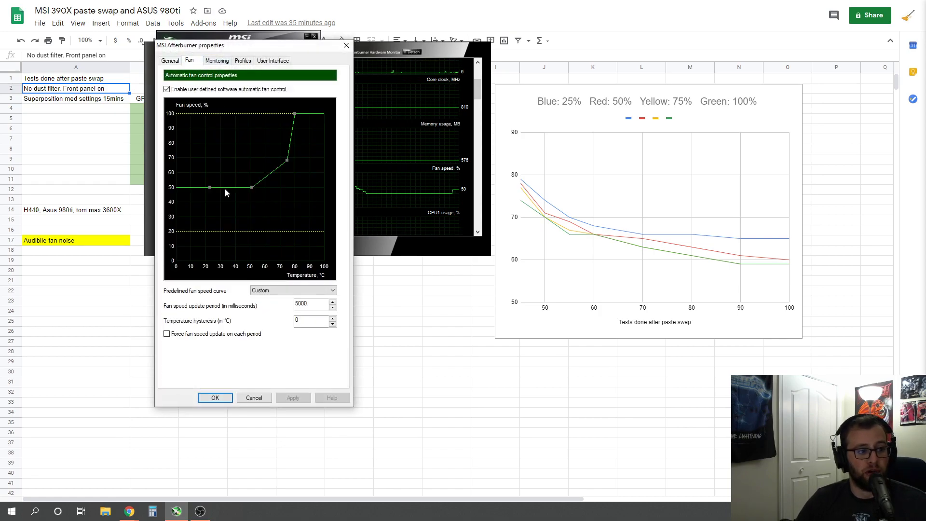
{"action": "left_click_drag", "start_coordinate": [252, 187], "coordinate": [207, 190]}
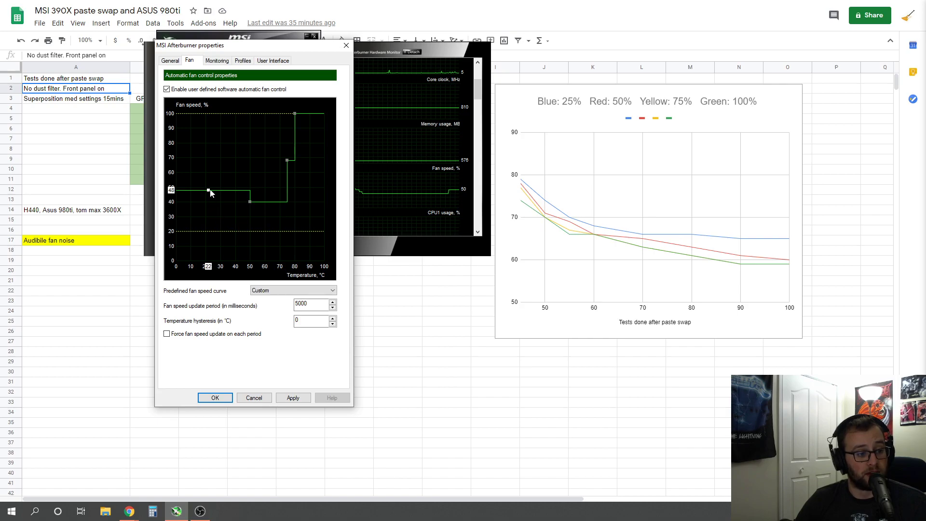
{"action": "left_click_drag", "start_coordinate": [210, 189], "coordinate": [208, 201]}
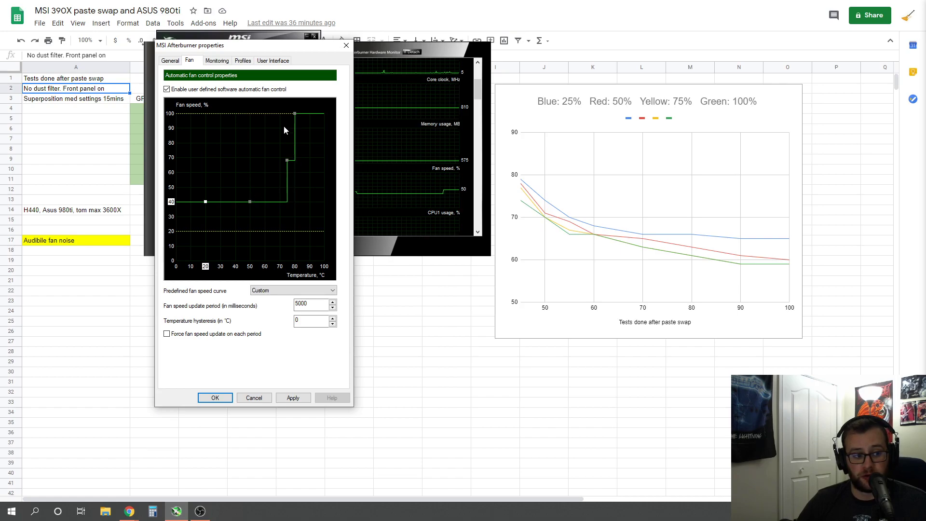
Step: Toggle the fan curve between stepped and sloped until it is sloped, then close settings
{"action": "double_click", "coordinate": [243, 165]}
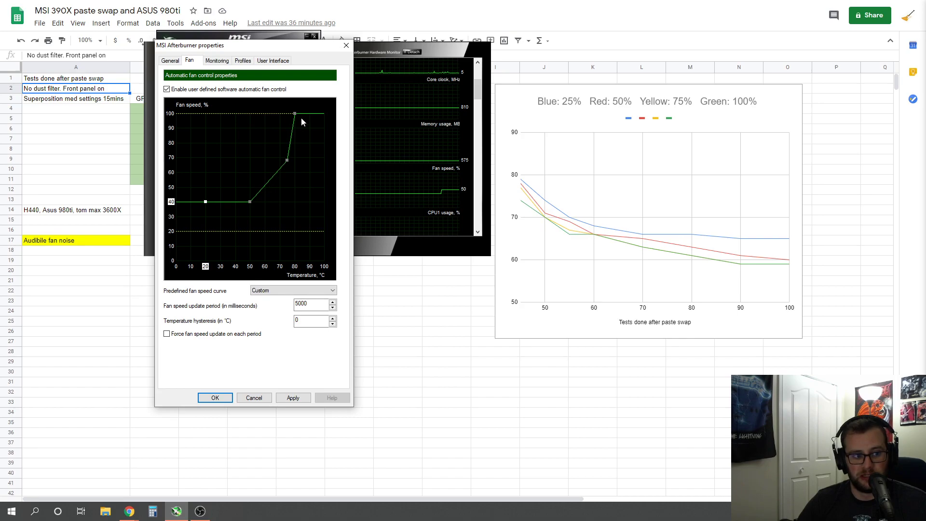
{"action": "double_click", "coordinate": [251, 143]}
{"action": "double_click", "coordinate": [251, 144]}
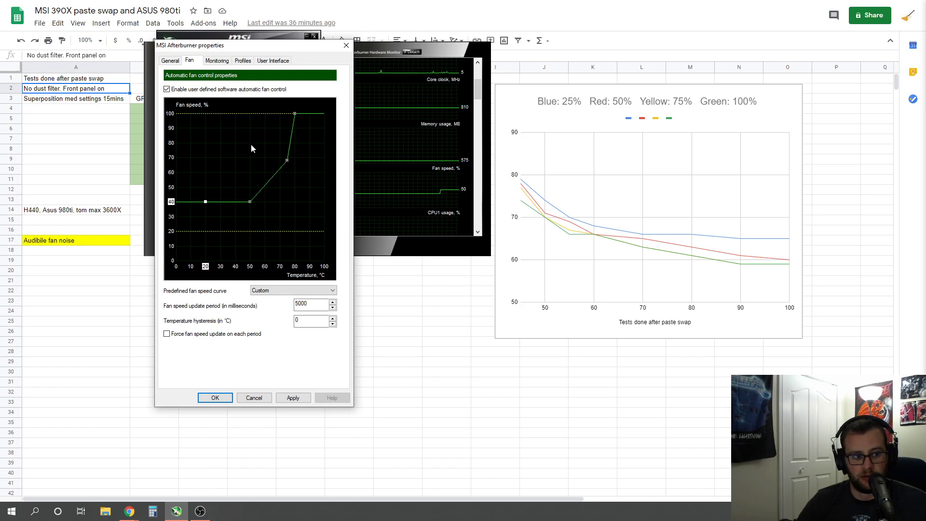
{"action": "double_click", "coordinate": [251, 144]}
{"action": "double_click", "coordinate": [251, 144]}
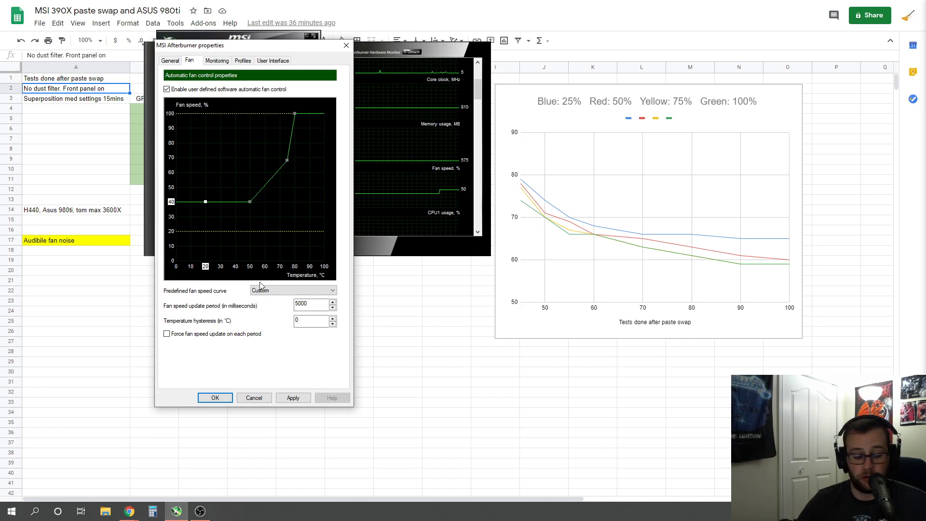
{"action": "left_click", "coordinate": [268, 398]}
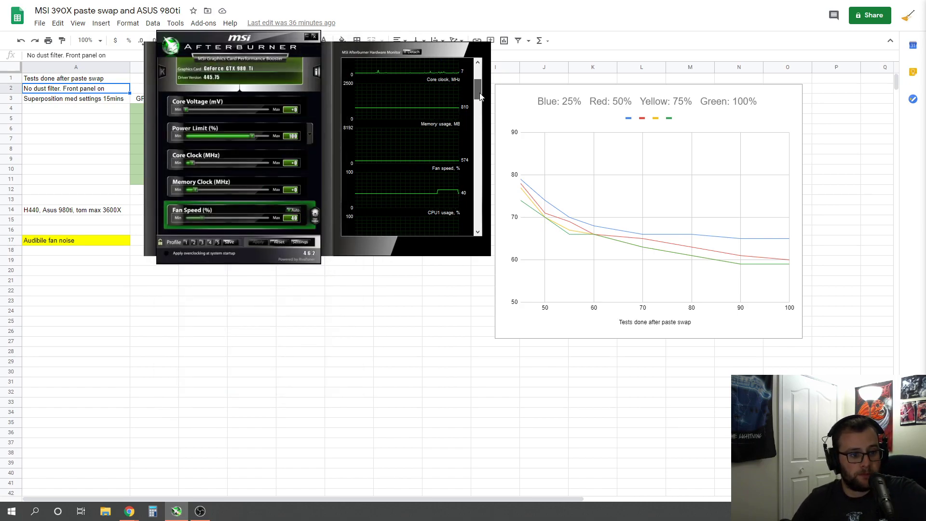
Step: Switch to the browser and drag Afterburner to the lower right, off the fan-test table
{"action": "scroll", "coordinate": [480, 94], "scroll_direction": "up", "scroll_amount": 3}
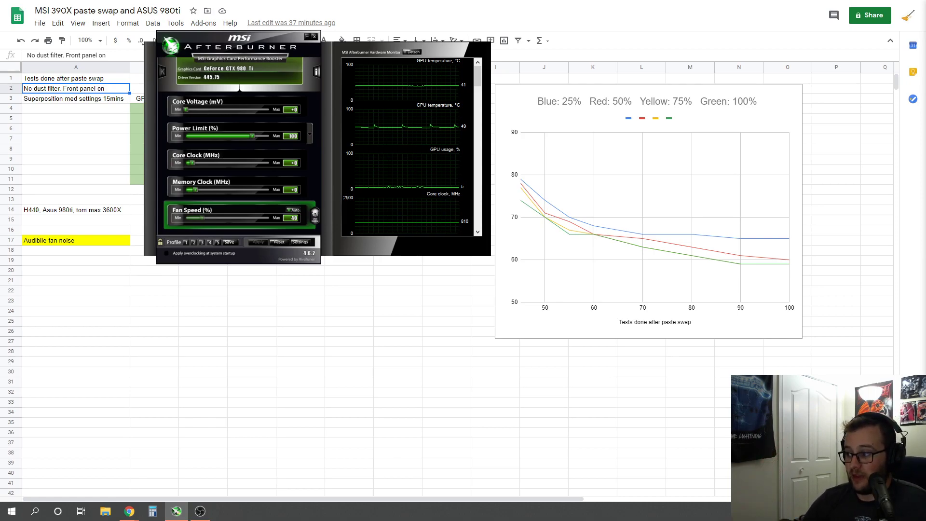
{"action": "key", "text": "alt+Tab"}
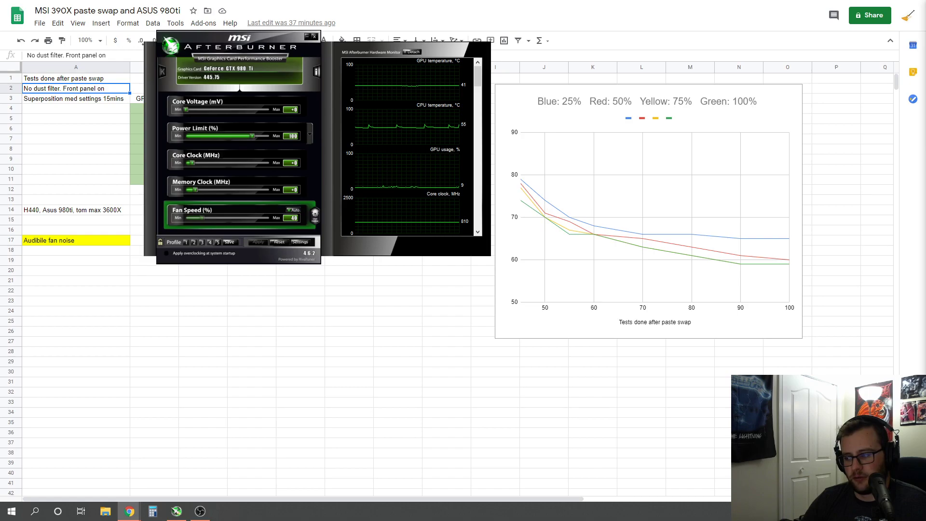
{"action": "left_click_drag", "start_coordinate": [286, 38], "coordinate": [594, 154]}
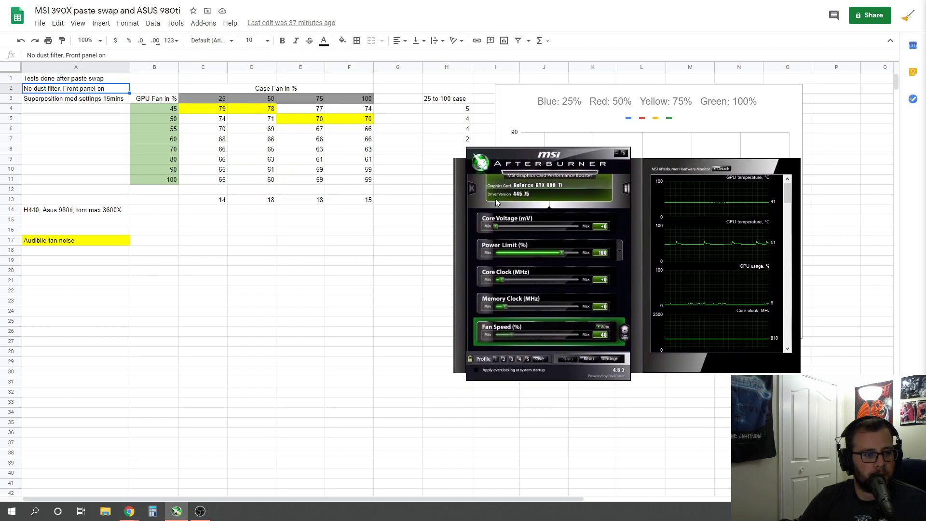
Step: Check the 100% case fan header and readings 74 and 70 in F3–F5, then return to Afterburner
{"action": "key", "text": "alt+Tab"}
{"action": "left_click", "coordinate": [365, 101]}
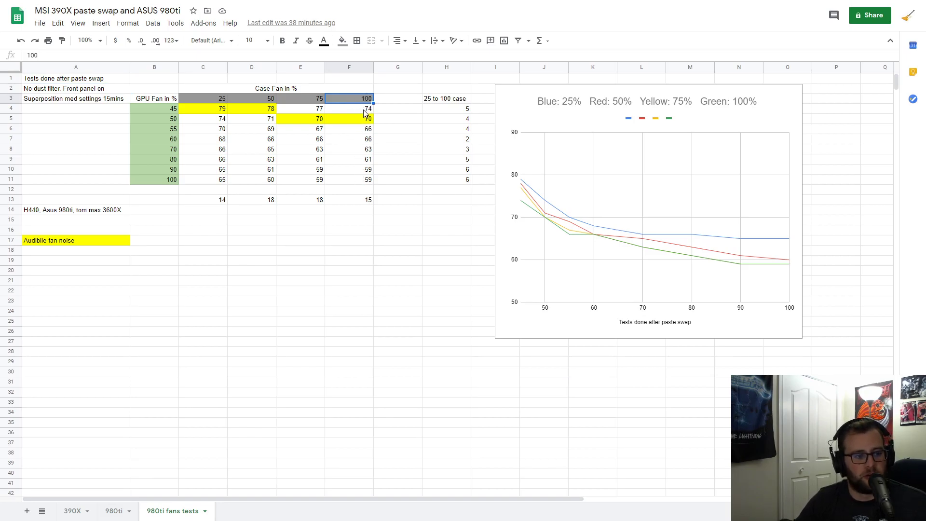
{"action": "left_click", "coordinate": [362, 110]}
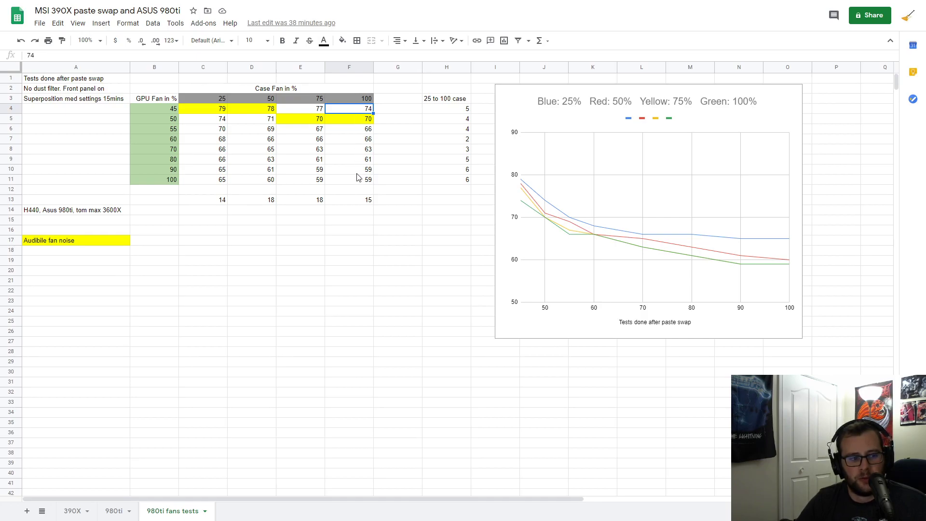
{"action": "left_click", "coordinate": [364, 121]}
{"action": "left_click", "coordinate": [364, 112]}
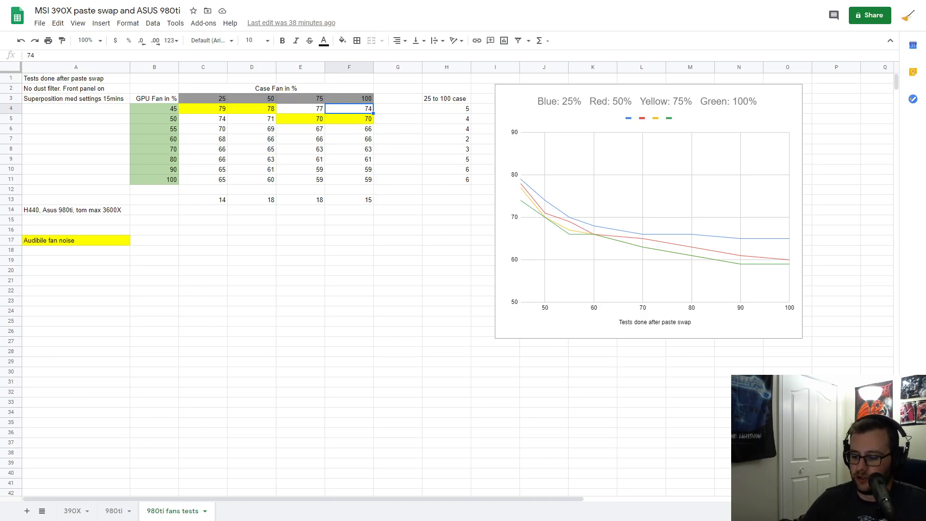
{"action": "key", "text": "alt+Tab"}
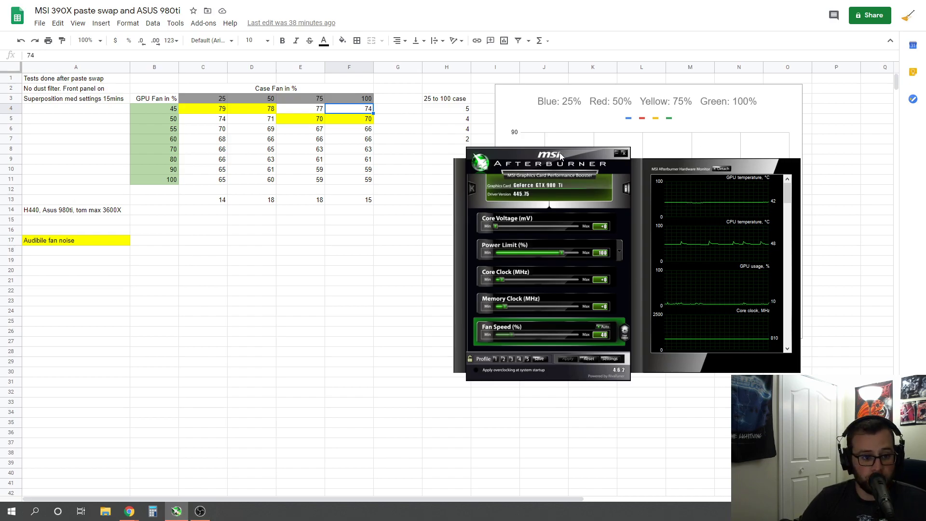
Step: Arrange the Afterburner windows, move the upper curve point to 71°C/66%, and save the curve
{"action": "left_click_drag", "start_coordinate": [559, 152], "coordinate": [580, 99]}
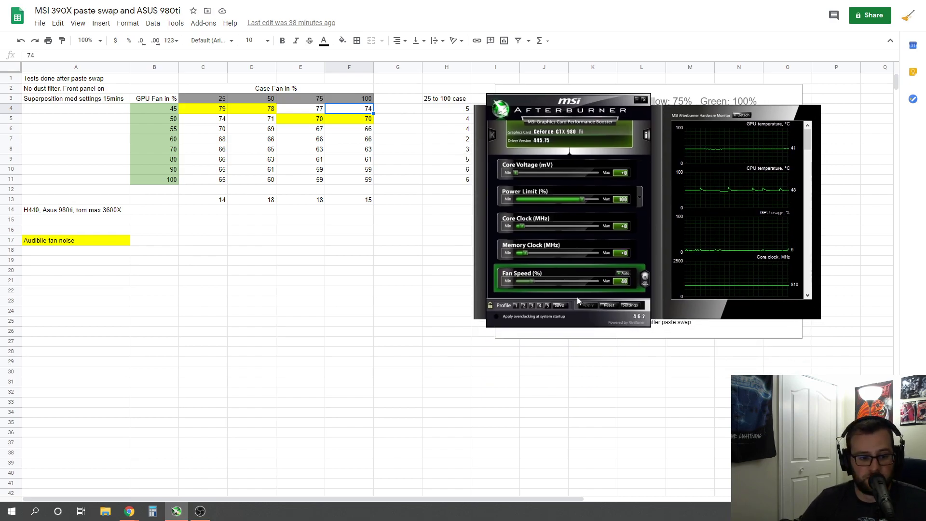
{"action": "left_click", "coordinate": [629, 305]}
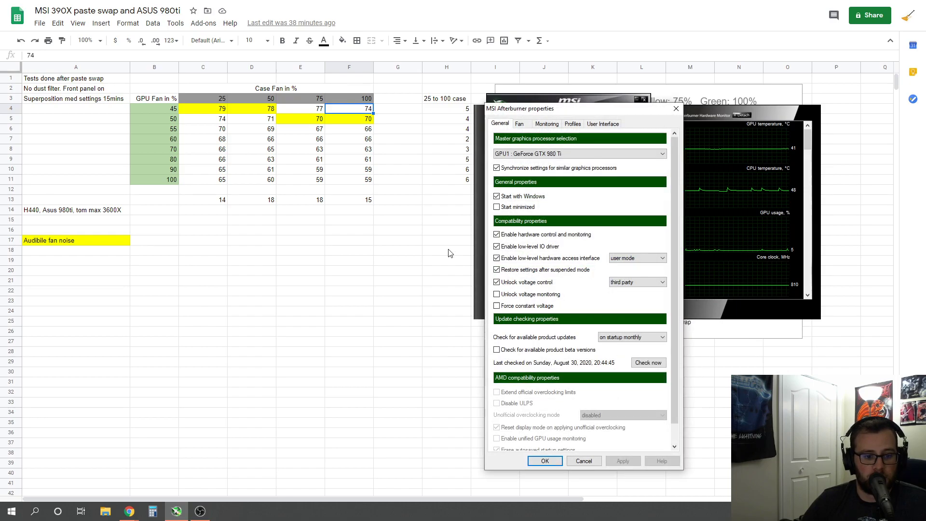
{"action": "left_click", "coordinate": [519, 123]}
{"action": "left_click_drag", "start_coordinate": [614, 108], "coordinate": [747, 52]}
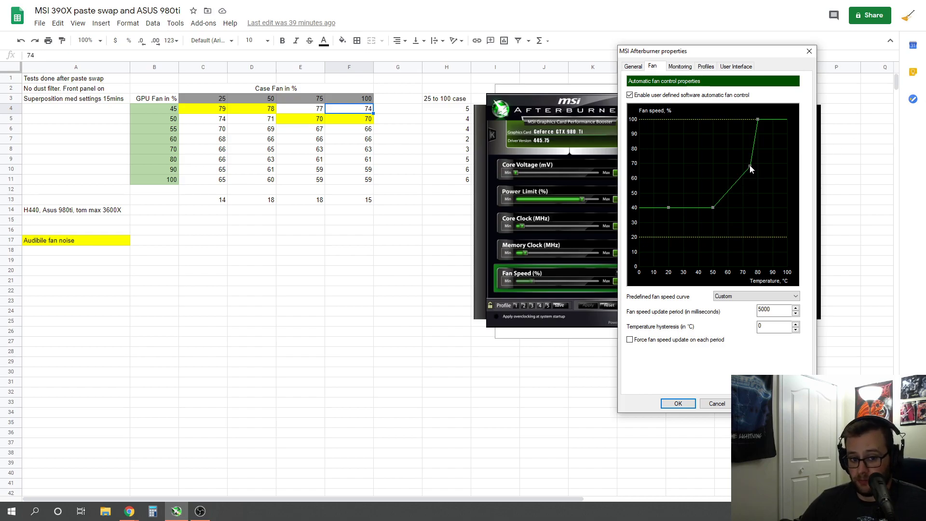
{"action": "left_click_drag", "start_coordinate": [749, 166], "coordinate": [760, 208]}
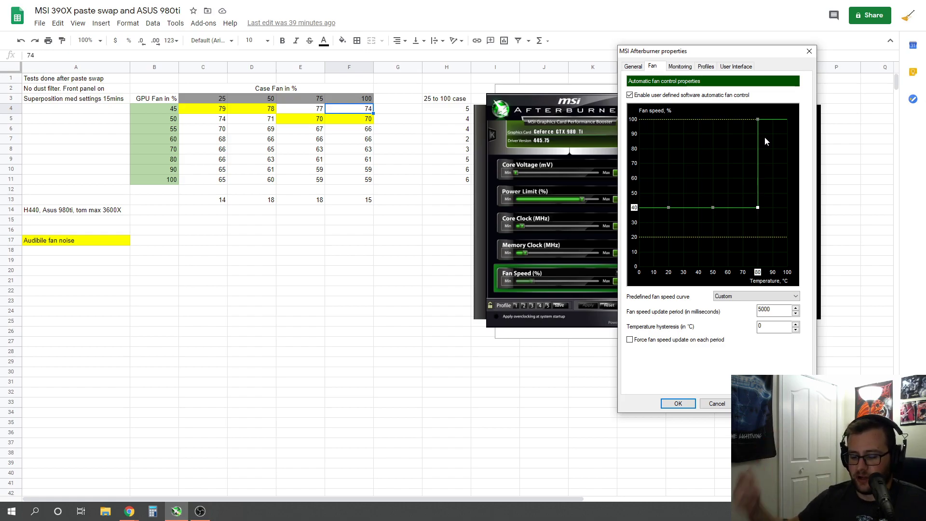
{"action": "left_click_drag", "start_coordinate": [757, 213], "coordinate": [744, 170]}
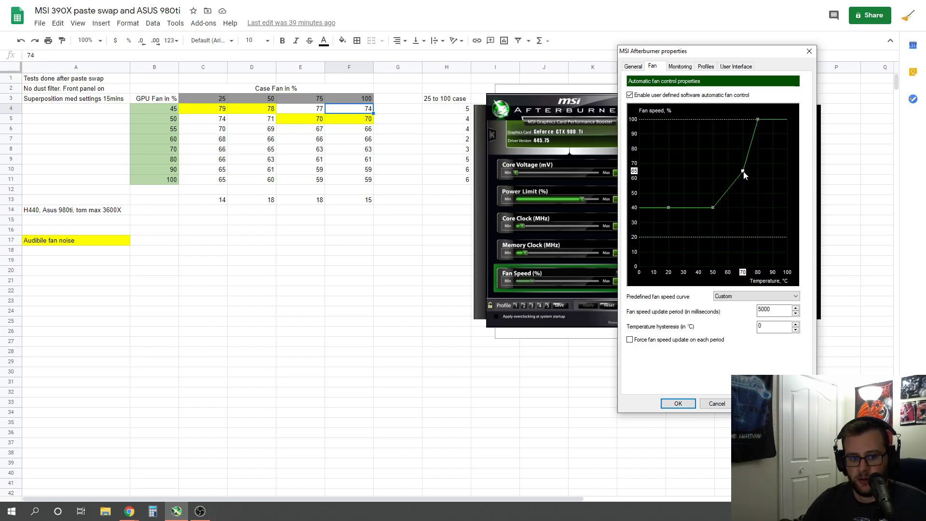
{"action": "left_click_drag", "start_coordinate": [744, 172], "coordinate": [744, 170]}
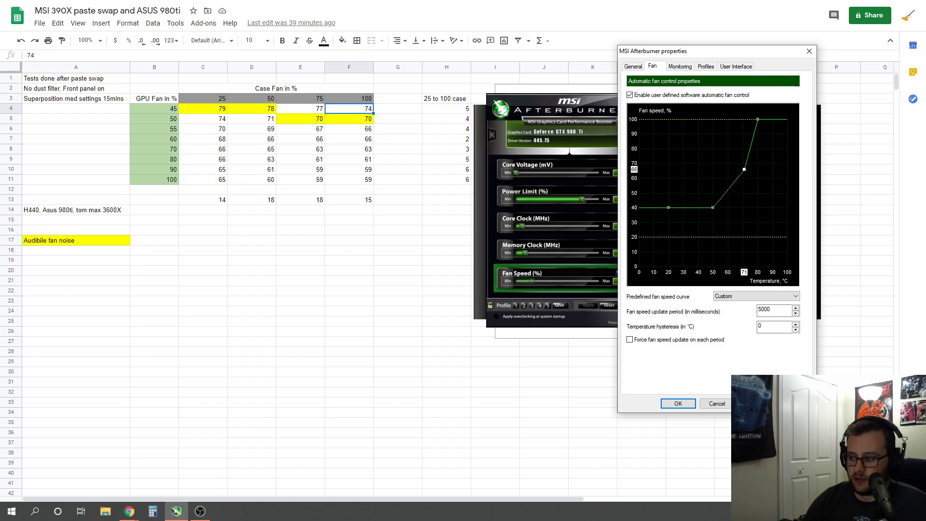
{"action": "left_click", "coordinate": [678, 403]}
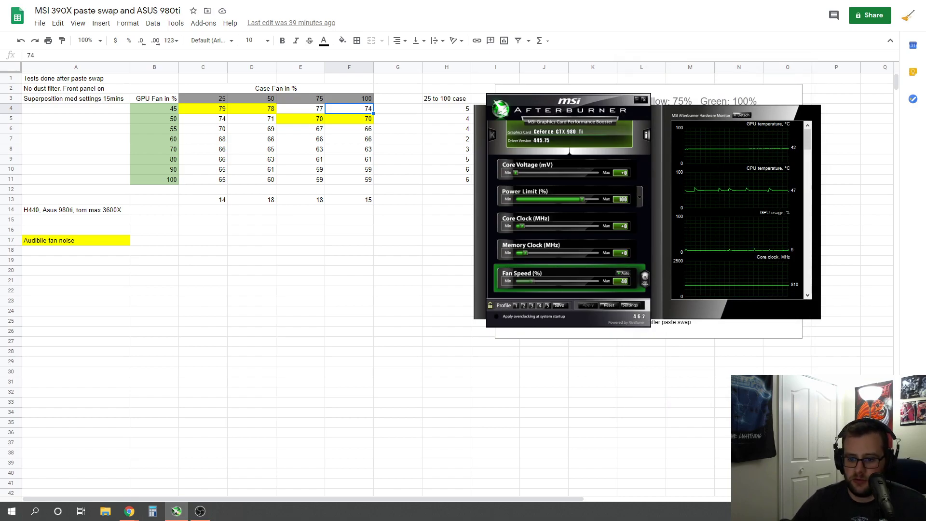
Step: Turn off the Fan Speed Auto toggle and the User Define curve, leaving the fan at 40%
{"action": "key", "text": "alt+Tab"}
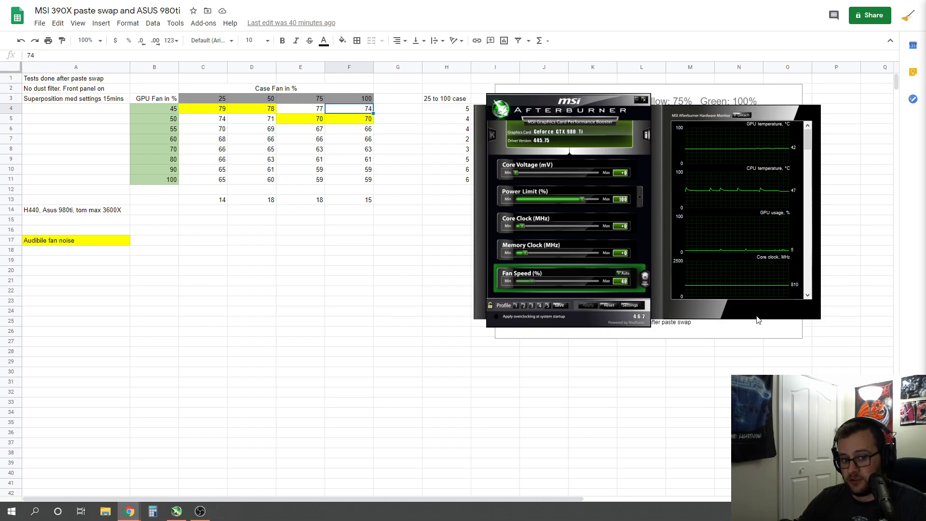
{"action": "left_click", "coordinate": [622, 273]}
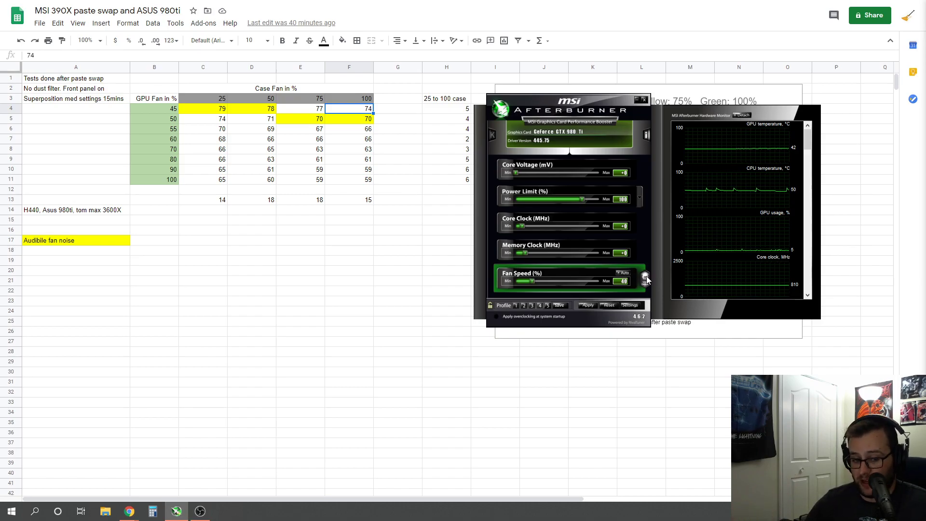
{"action": "left_click", "coordinate": [646, 279]}
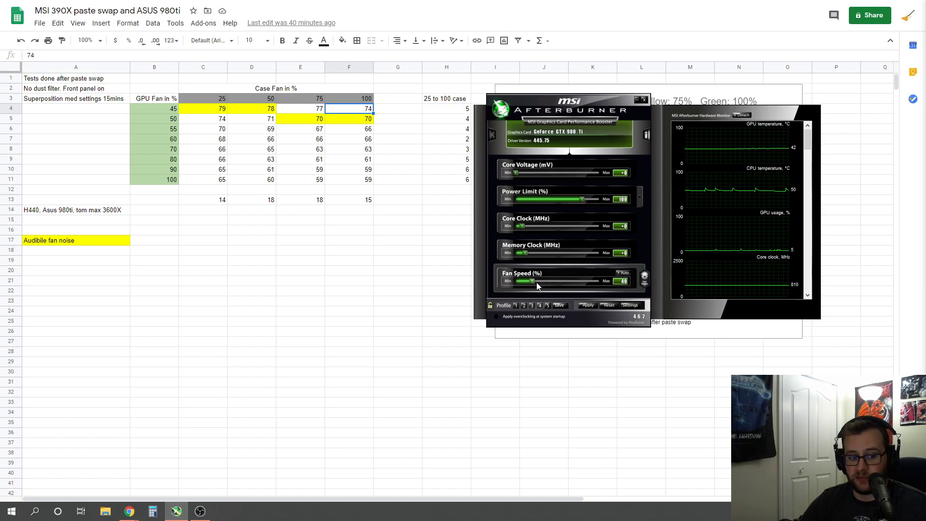
Step: Raise the GPU fan speed to a fixed 100% and apply it
{"action": "left_click_drag", "start_coordinate": [534, 281], "coordinate": [673, 291]}
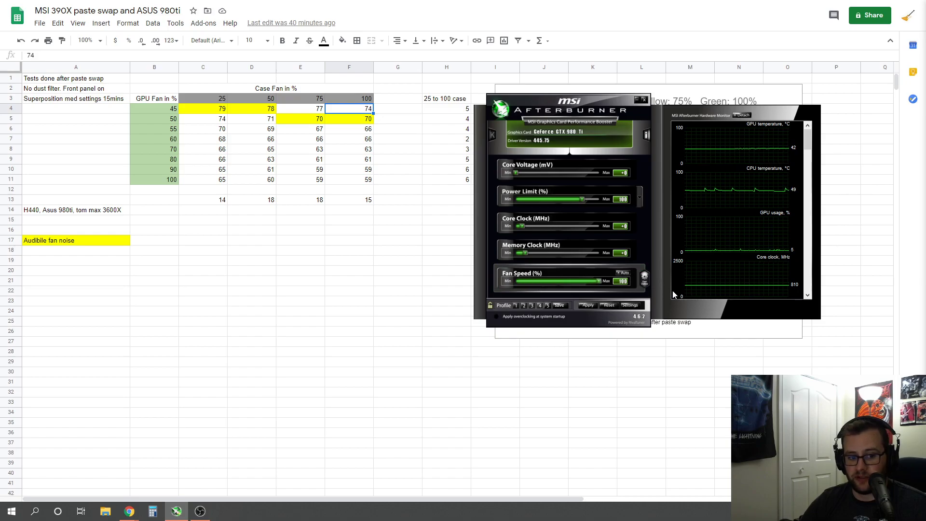
{"action": "left_click", "coordinate": [588, 307]}
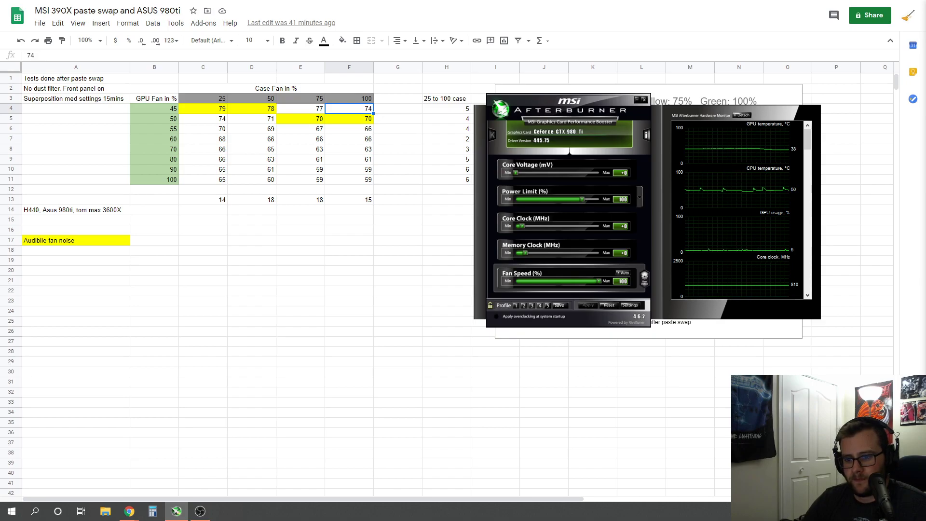
{"action": "key", "text": "alt+Tab"}
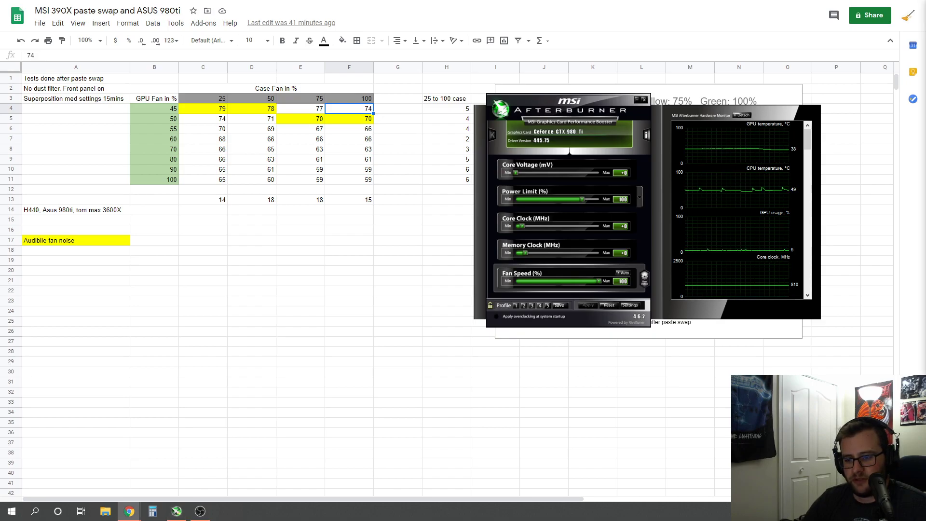